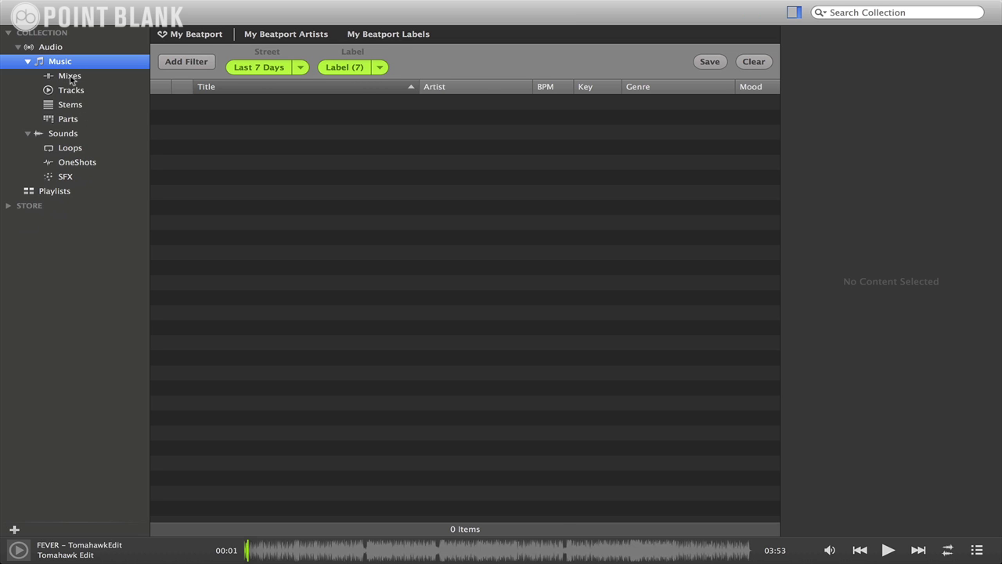
- Browse the Mixes, Tracks, Stems, Parts, Sounds, Loops and OneShots views, ending on Playlists
{"action": "left_click", "coordinate": [69, 76]}
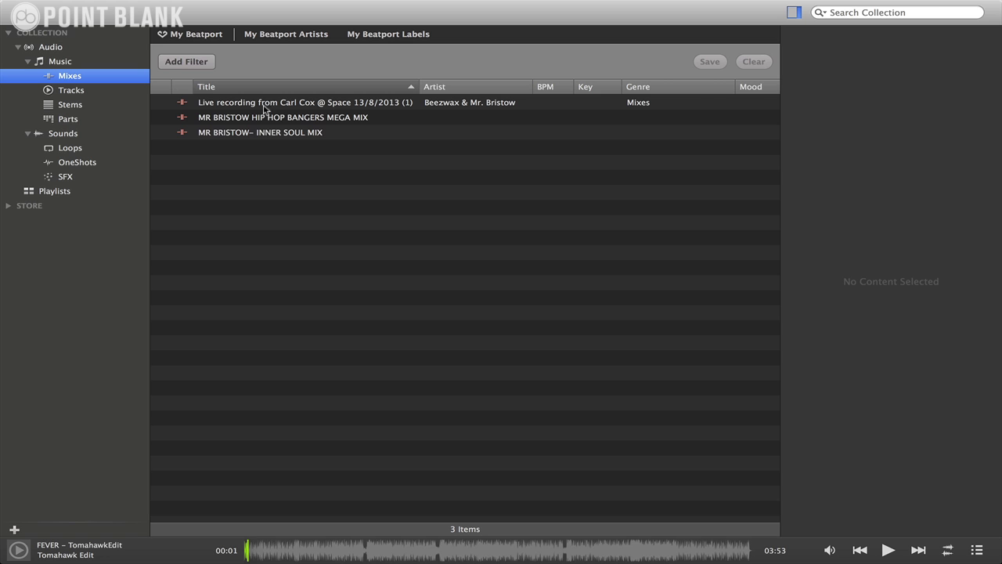
{"action": "left_click", "coordinate": [67, 90]}
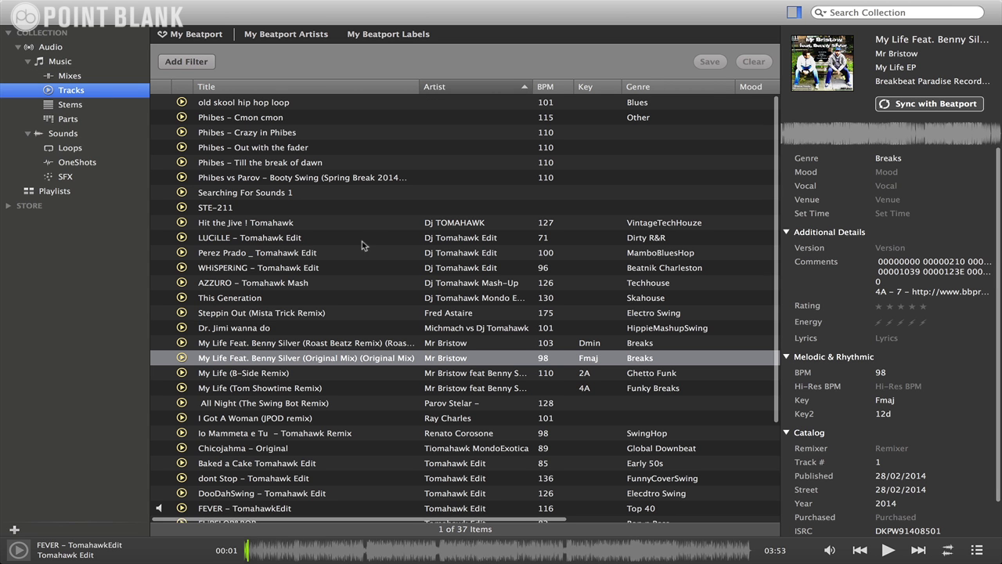
{"action": "left_click", "coordinate": [65, 103]}
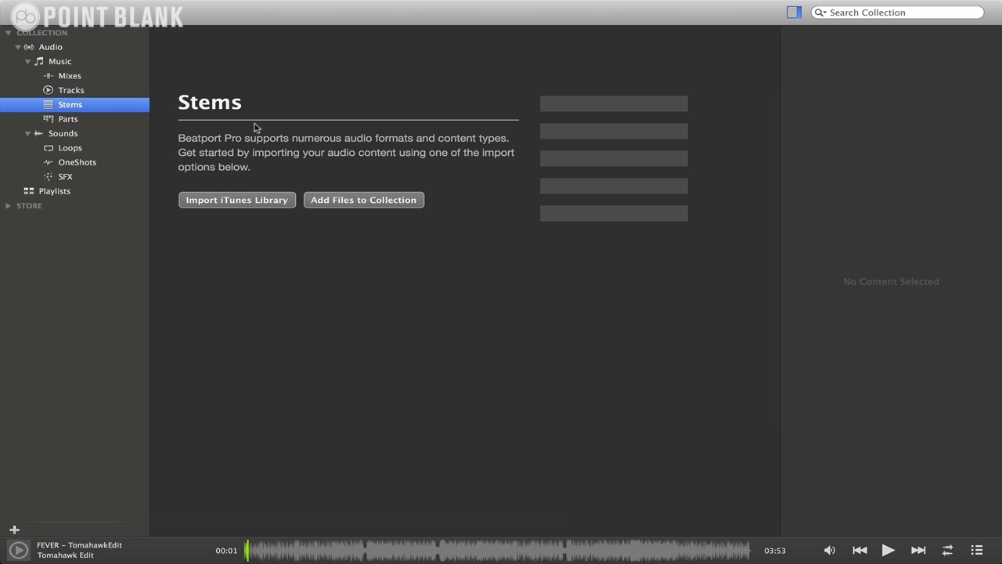
{"action": "left_click", "coordinate": [69, 121]}
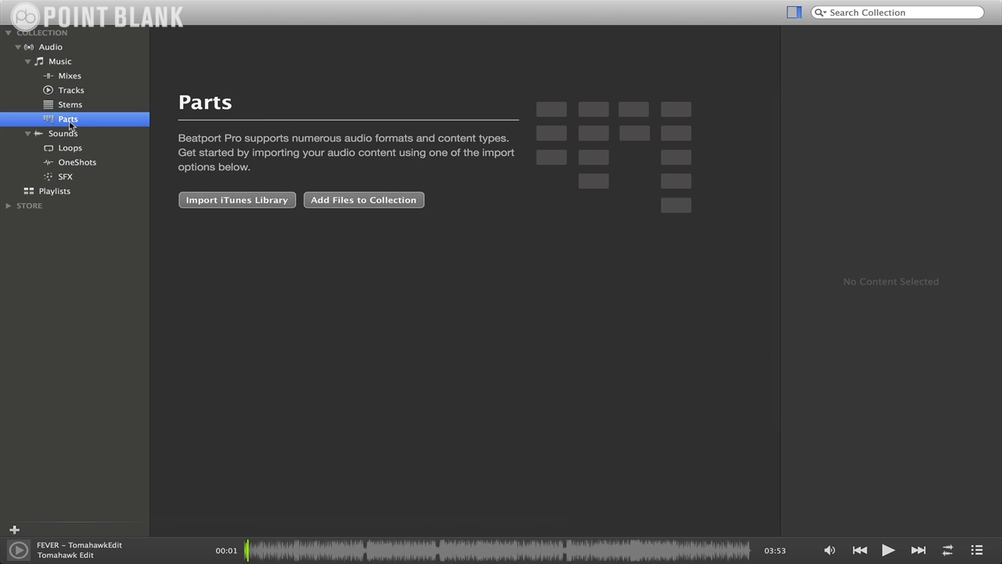
{"action": "left_click", "coordinate": [66, 134]}
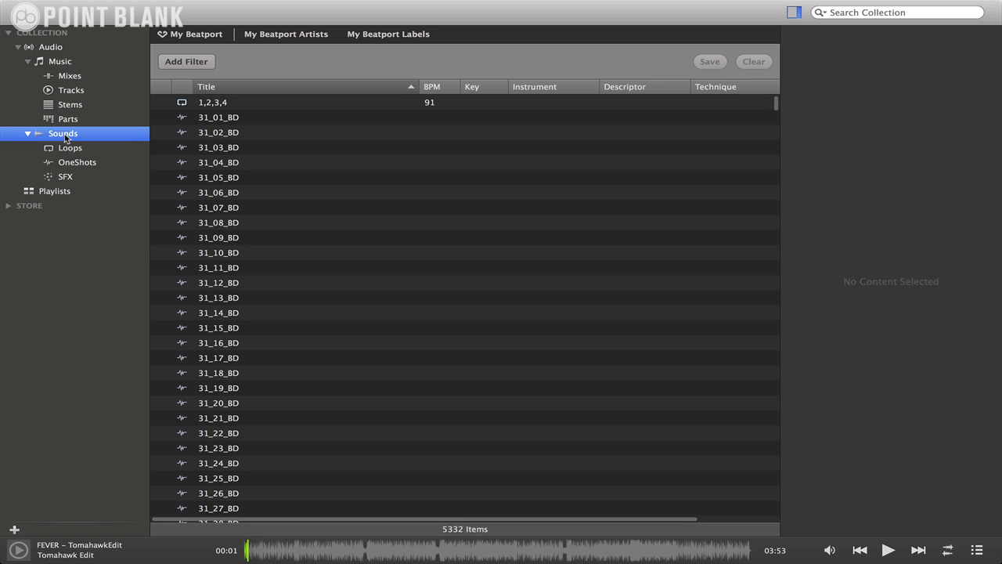
{"action": "left_click", "coordinate": [68, 150]}
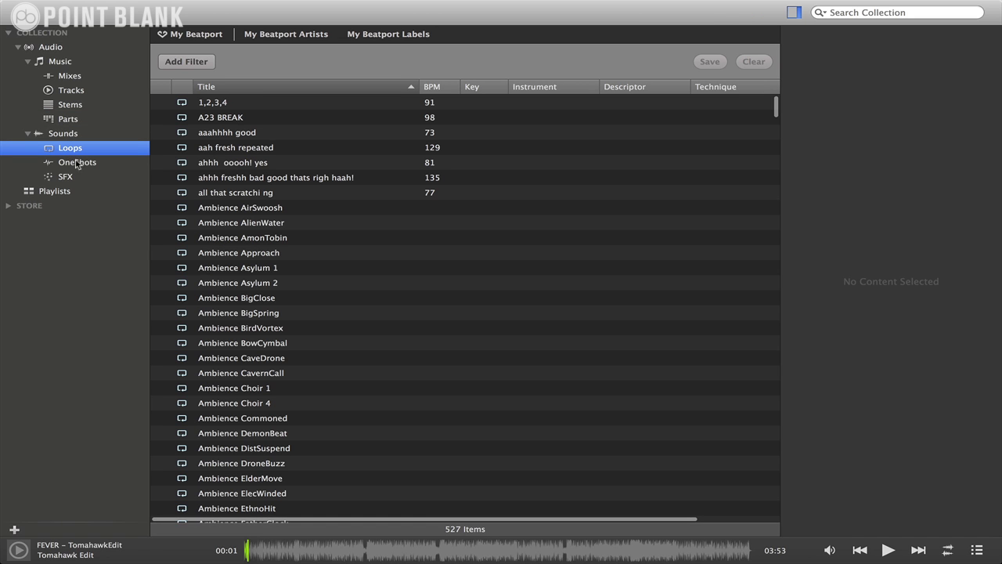
{"action": "left_click", "coordinate": [76, 162]}
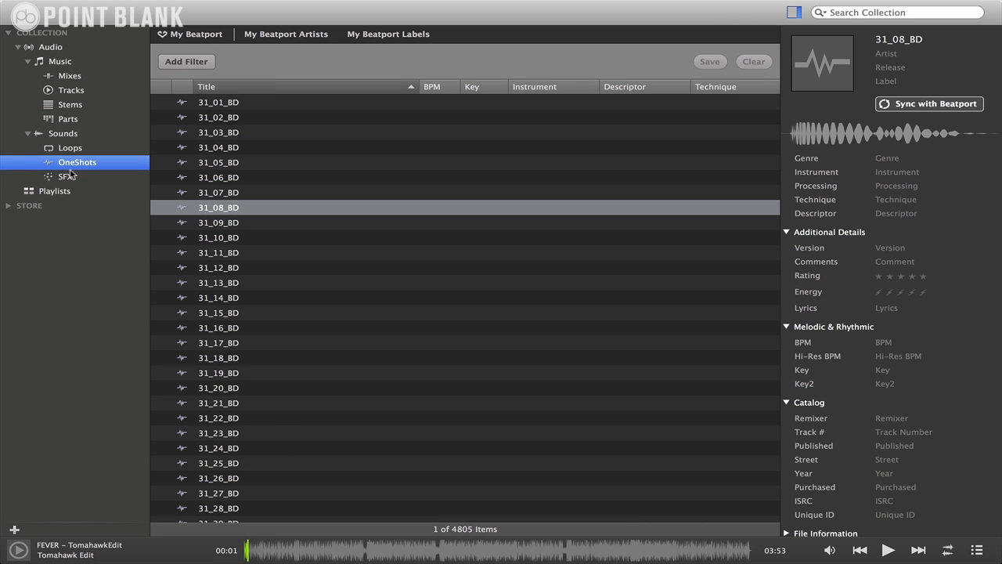
{"action": "left_click", "coordinate": [55, 191]}
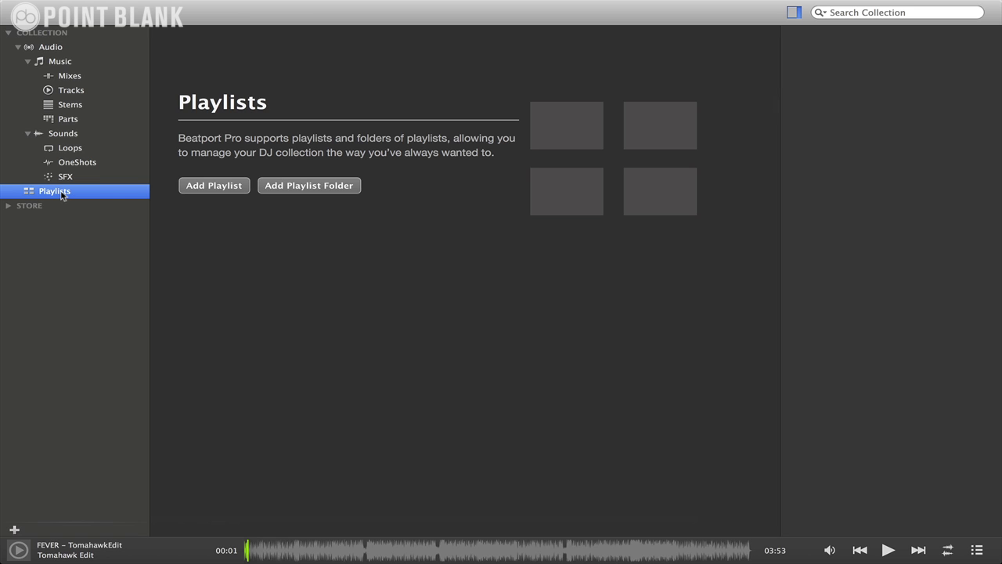
- Create a new playlist named 'Deep House'
{"action": "left_click", "coordinate": [212, 185]}
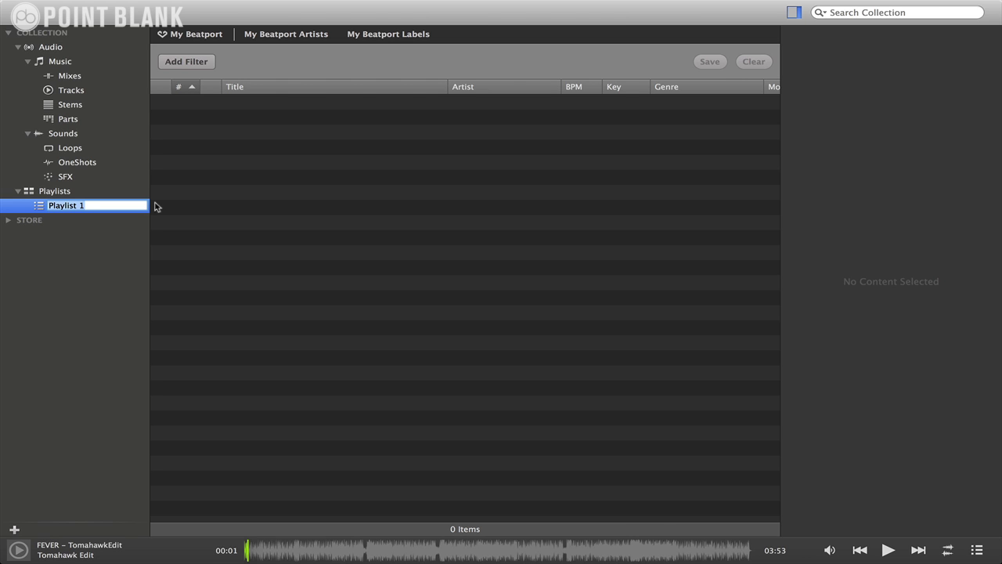
{"action": "type", "text": "Deep House"}
{"action": "key", "text": "Return"}
- Create a 'House' playlist folder and move Deep House into it
{"action": "left_click", "coordinate": [72, 191]}
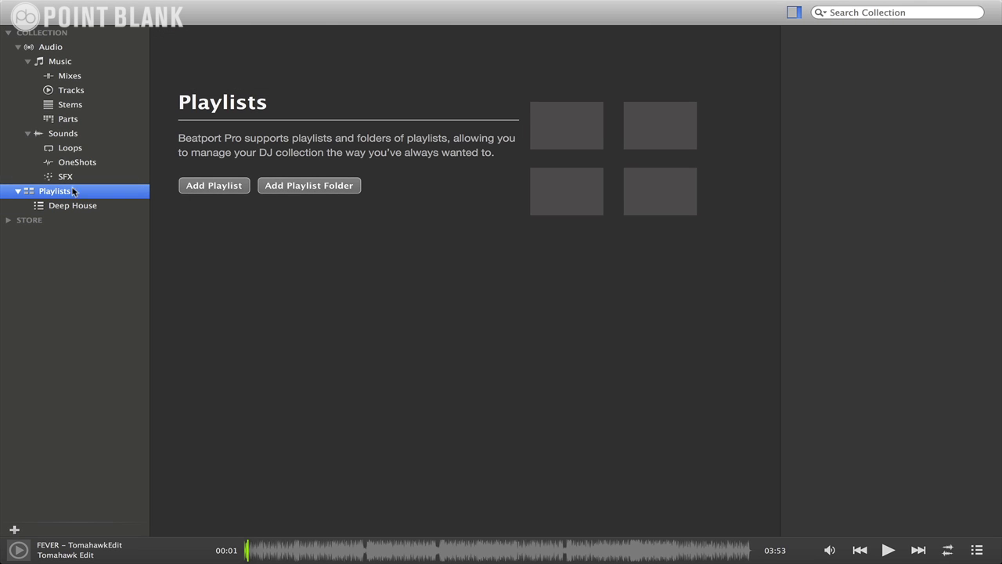
{"action": "left_click", "coordinate": [304, 188]}
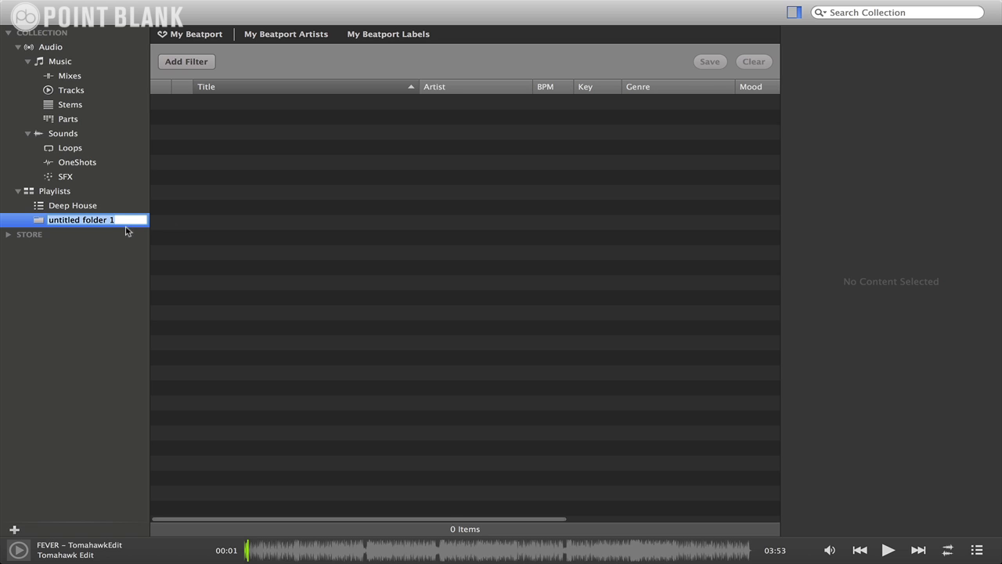
{"action": "type", "text": "House"}
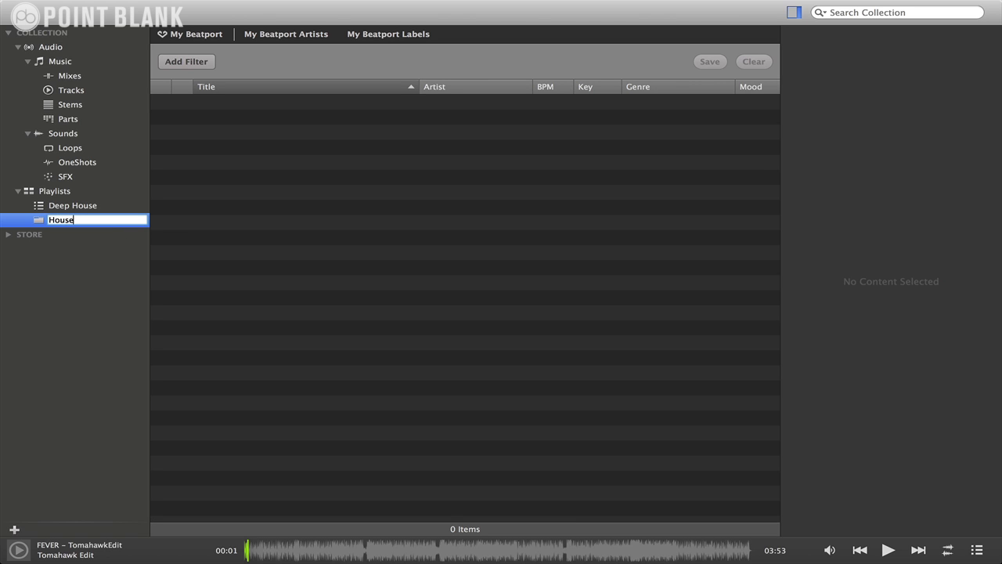
{"action": "key", "text": "Return"}
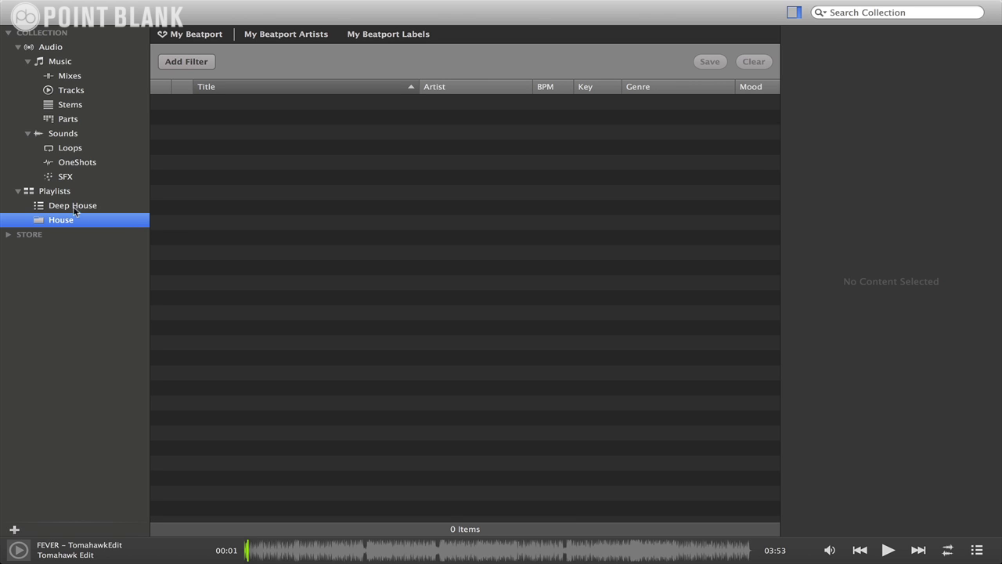
{"action": "left_click_drag", "start_coordinate": [74, 209], "coordinate": [74, 219]}
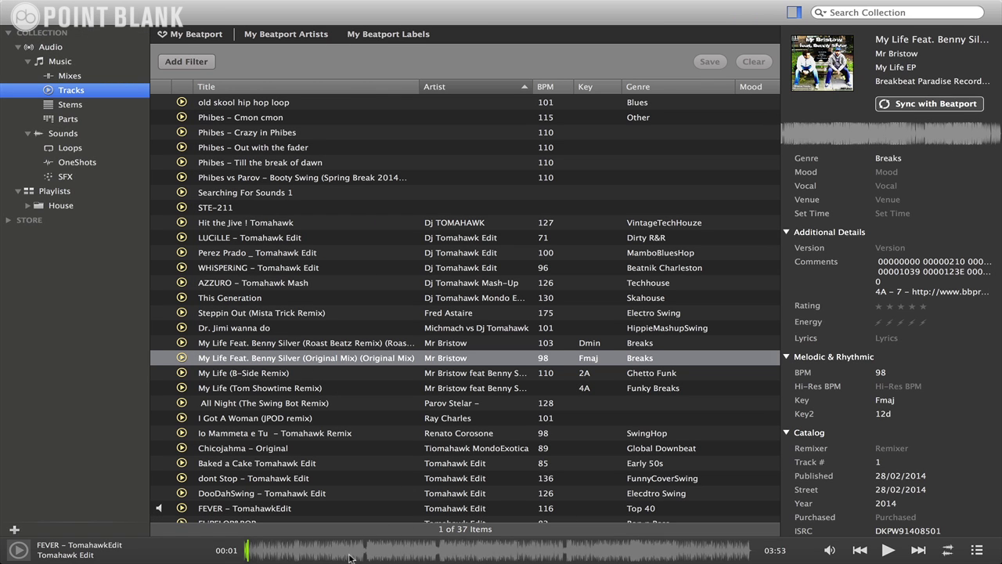
- Load My Life (Tom Showtime Remix), keyed 4A, into the player and sync it with Beatport
{"action": "left_click", "coordinate": [249, 387]}
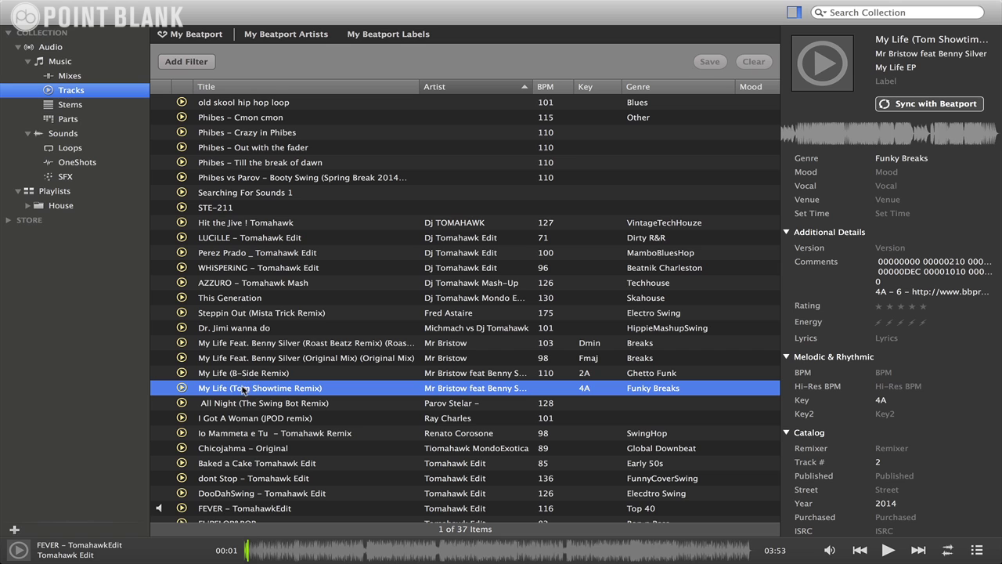
{"action": "double_click", "coordinate": [243, 389]}
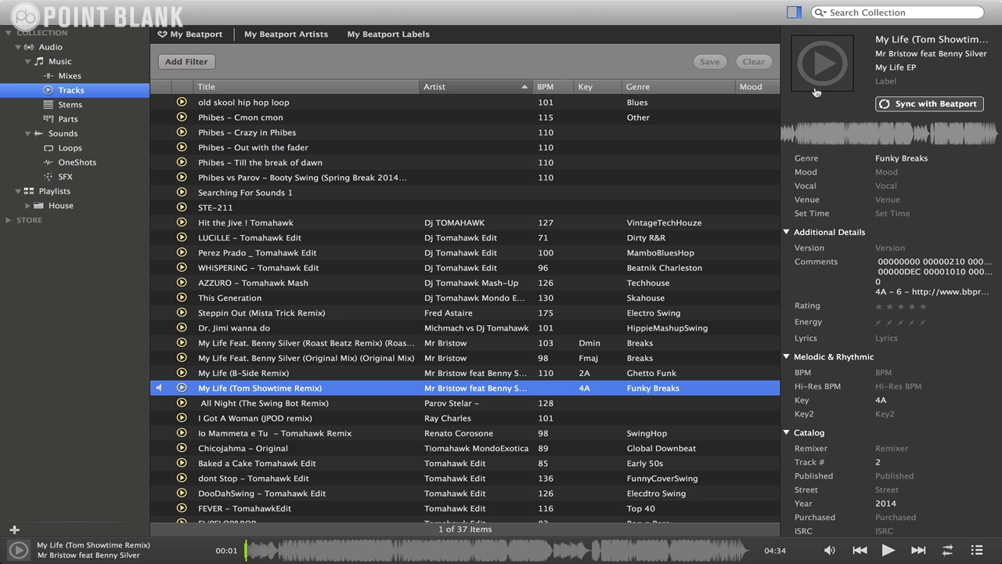
{"action": "left_click", "coordinate": [919, 106]}
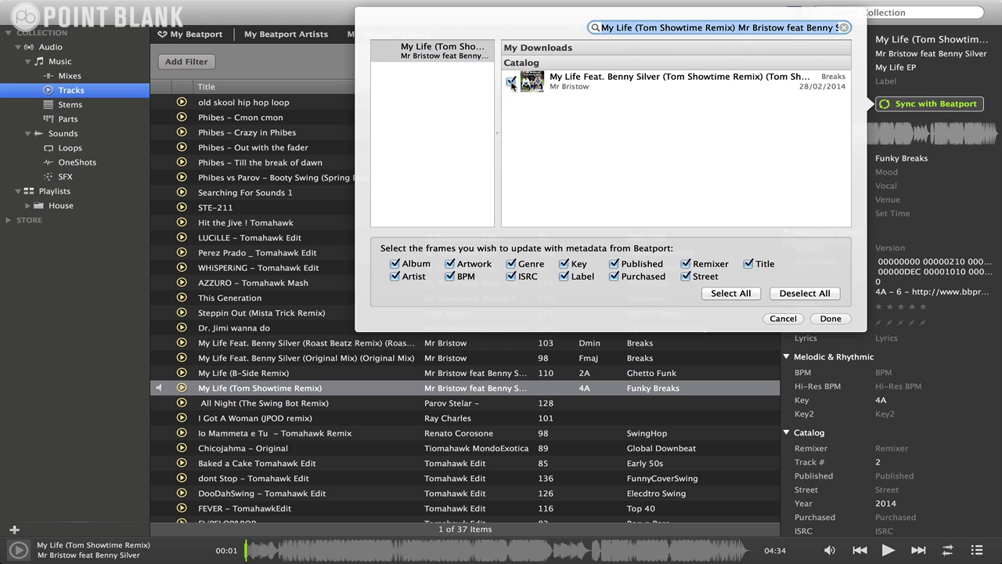
- Accept the Beatport match, applying full title, artwork, 103 BPM, Fmaj key and Breaks genre
{"action": "left_click", "coordinate": [828, 319]}
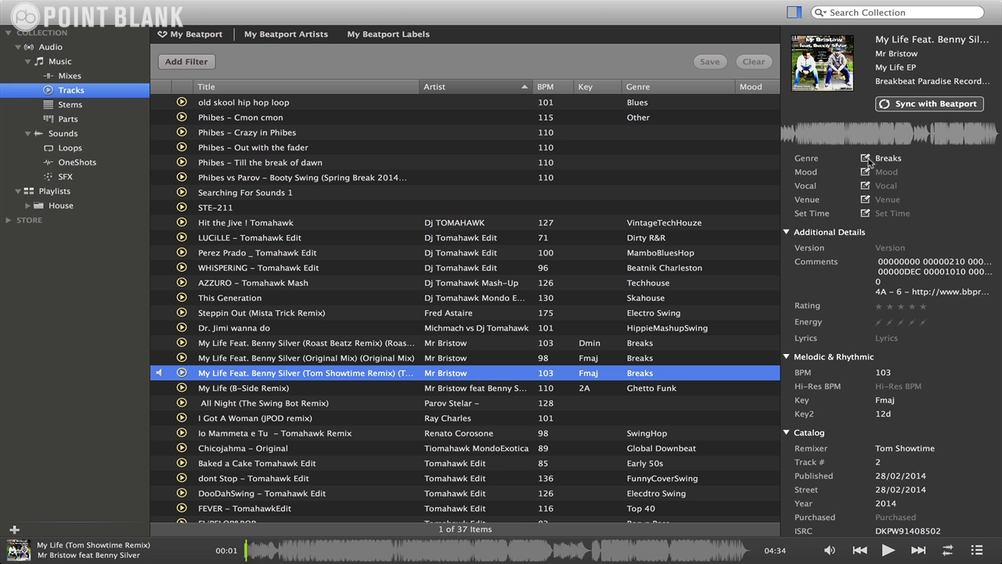
- Add the Hip-Hop tag to the remix's genre alongside Breaks
{"action": "left_click", "coordinate": [864, 158]}
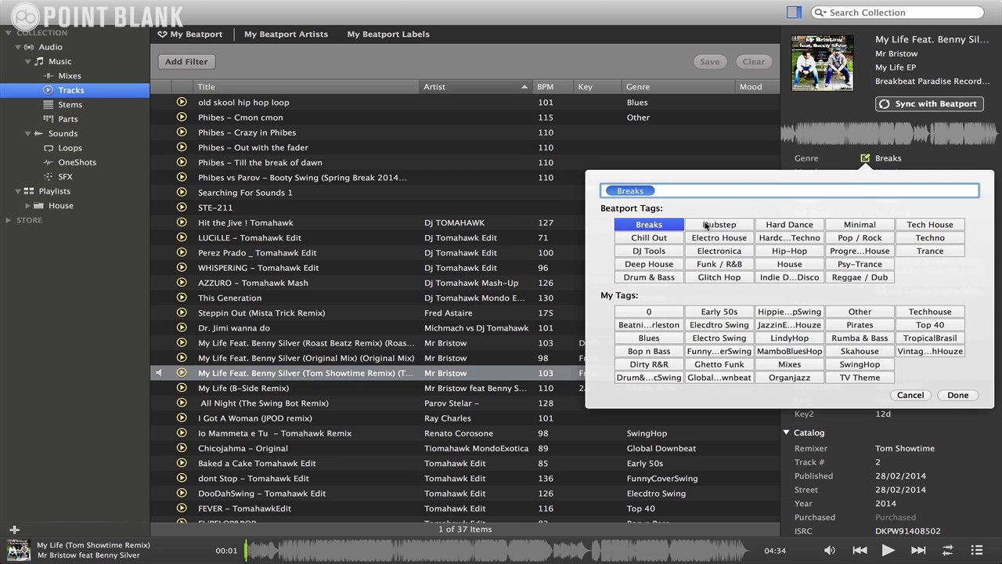
{"action": "left_click", "coordinate": [785, 252]}
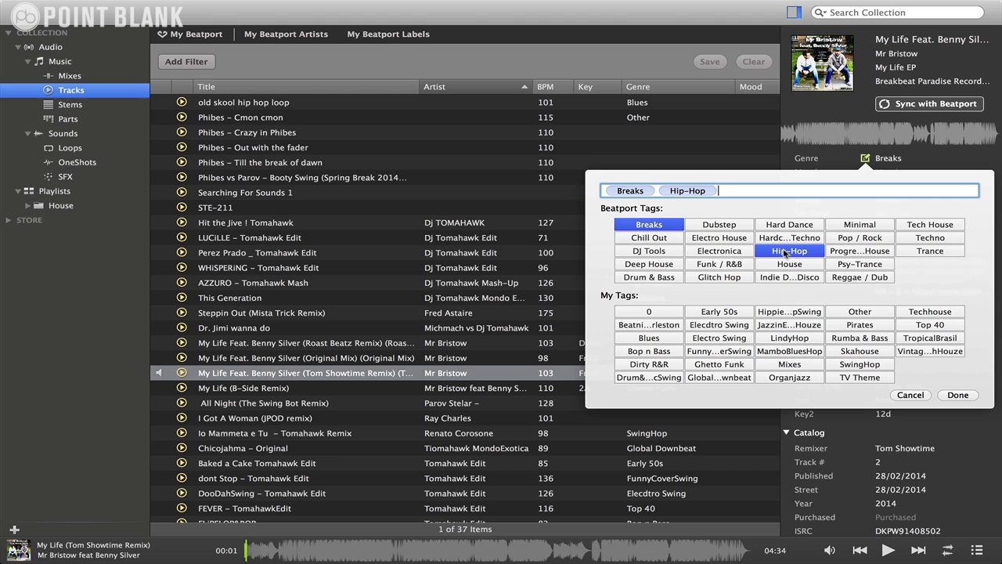
{"action": "key", "text": "Left"}
{"action": "key", "text": "Left"}
{"action": "key", "text": "Right"}
{"action": "key", "text": "Right"}
{"action": "left_click", "coordinate": [963, 397]}
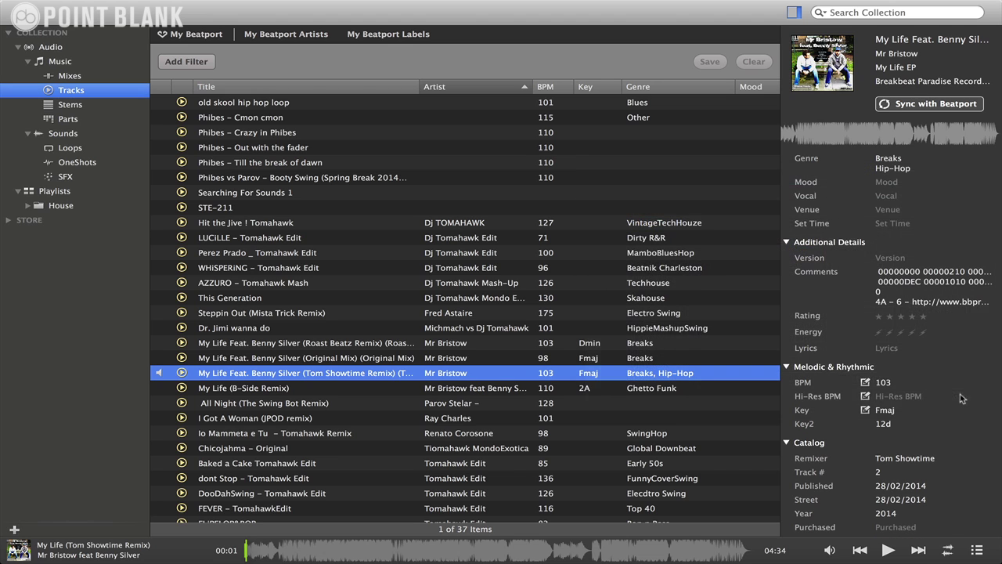
- Tag the remix's mood with Vocal, Funky, Chunky and Jump
{"action": "left_click", "coordinate": [880, 184]}
{"action": "left_click", "coordinate": [865, 182]}
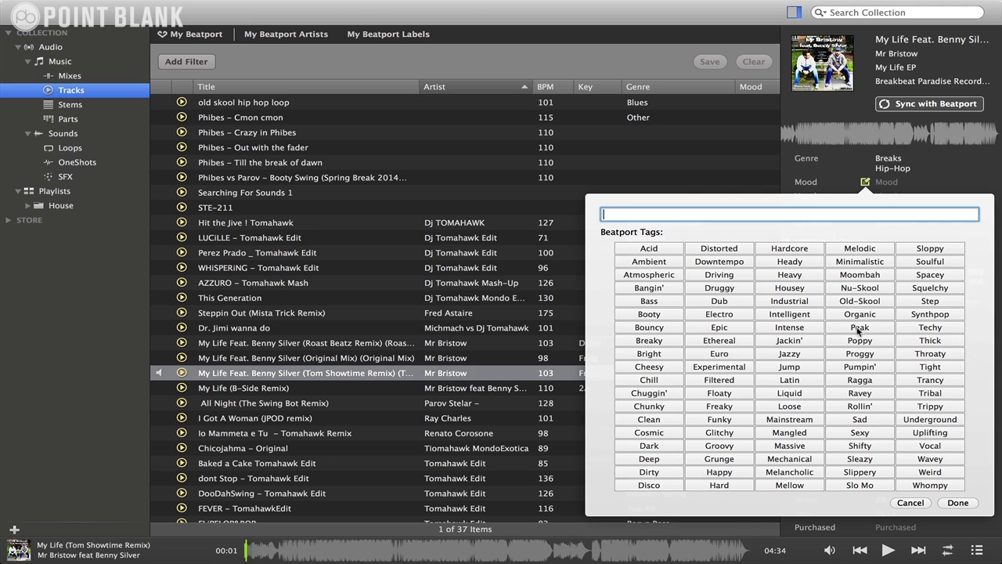
{"action": "left_click", "coordinate": [927, 447]}
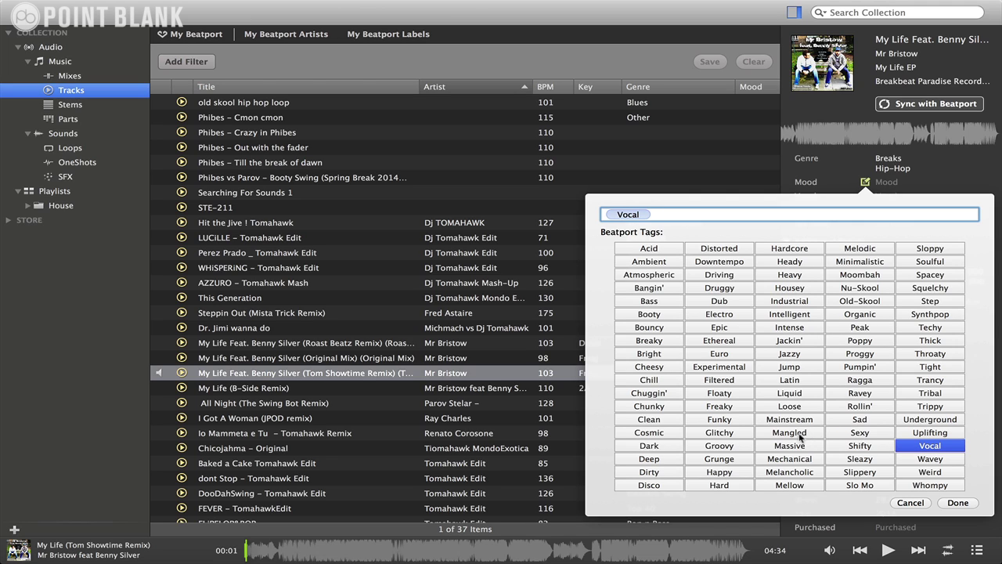
{"action": "left_click", "coordinate": [723, 421]}
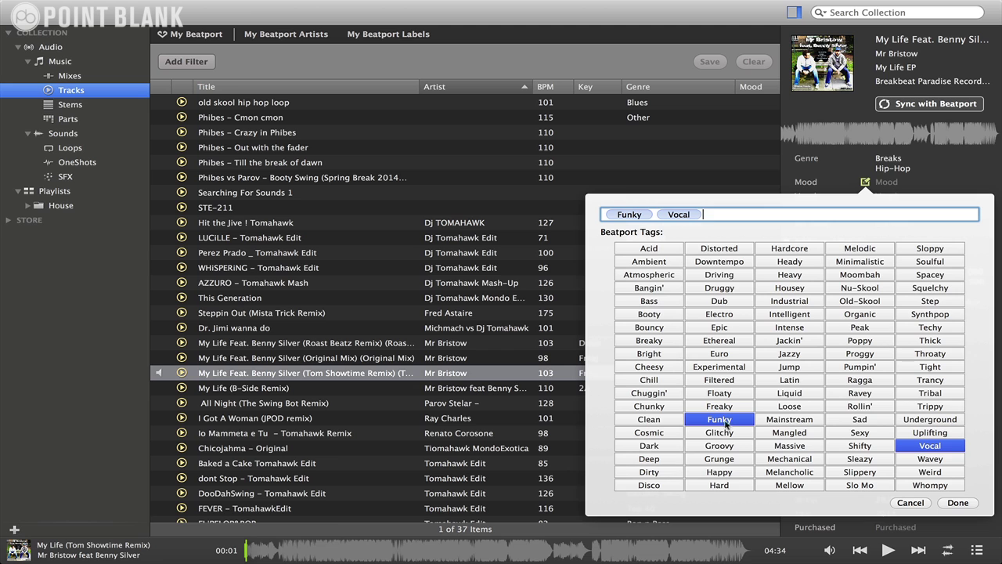
{"action": "left_click", "coordinate": [661, 405]}
{"action": "left_click", "coordinate": [773, 366]}
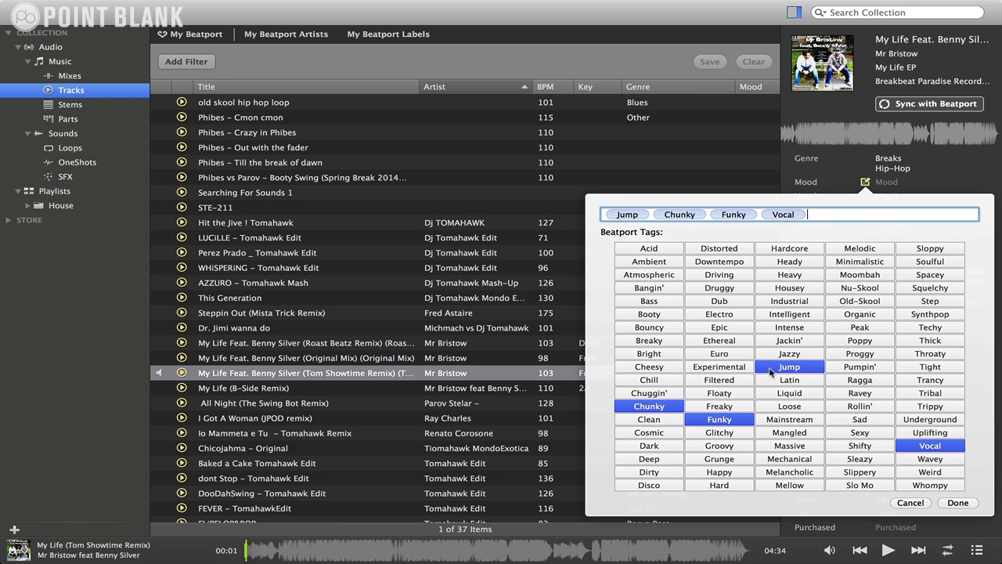
{"action": "left_click", "coordinate": [958, 503]}
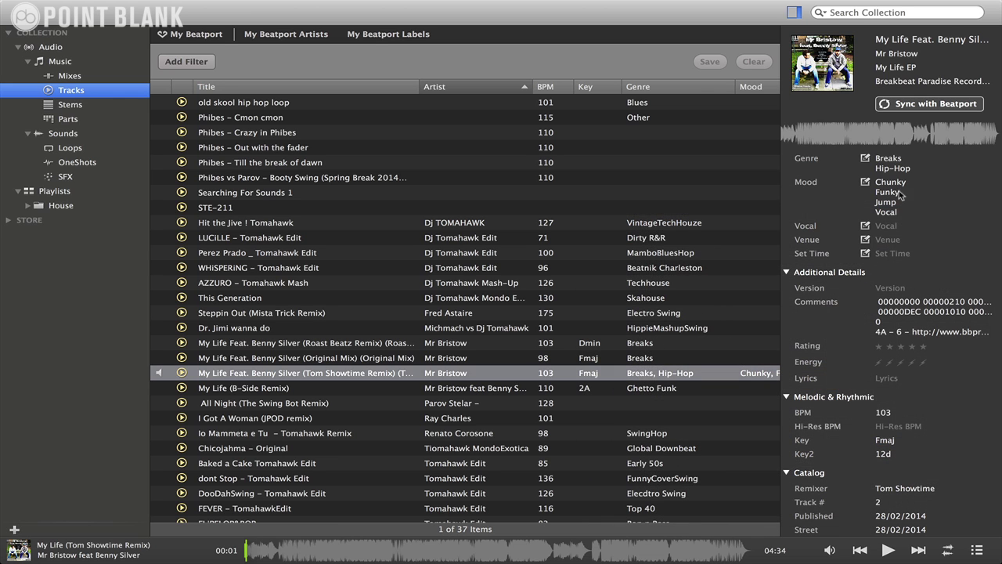
- Choose Vocal Male as the remix's vocal tag and confirm it
{"action": "left_click", "coordinate": [865, 225]}
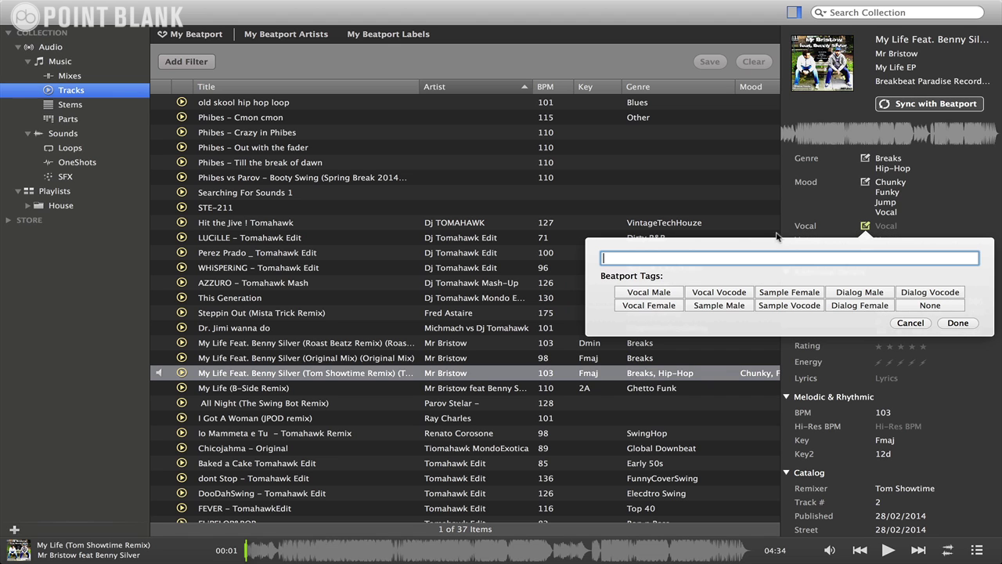
{"action": "left_click", "coordinate": [648, 292]}
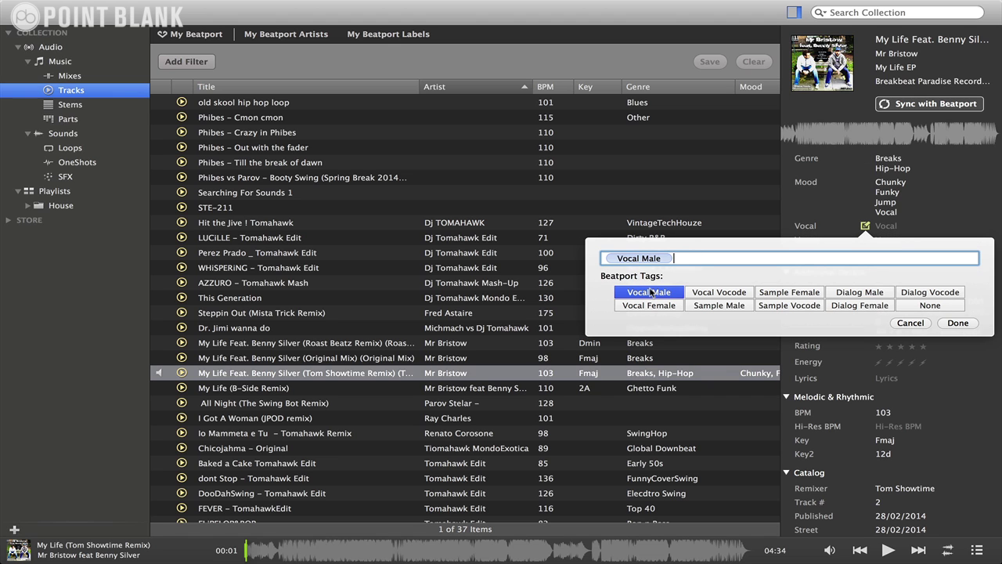
{"action": "left_click", "coordinate": [956, 323]}
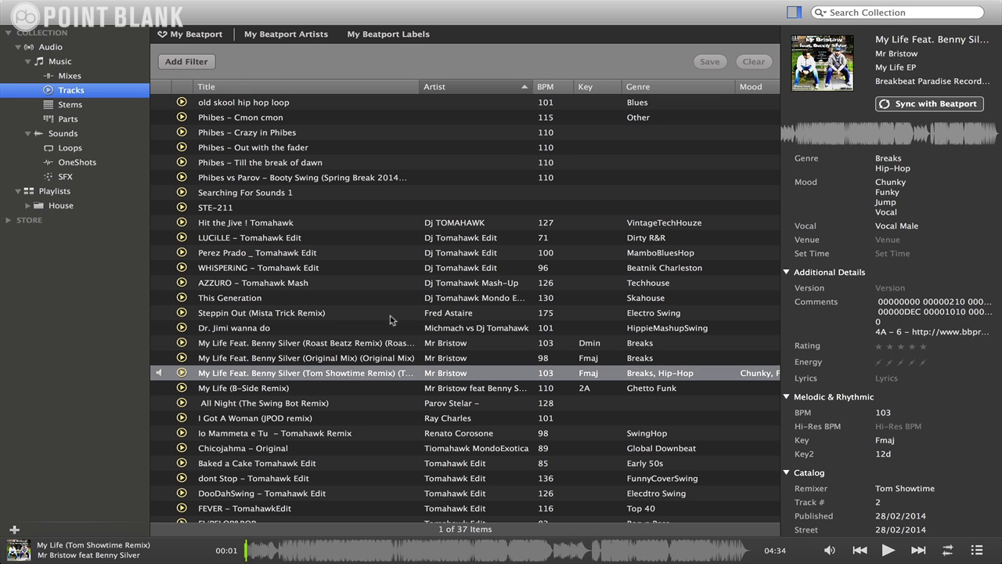
- Add a BPM filter of 110 to 130, narrowing Tracks to 14 items
{"action": "left_click", "coordinate": [181, 62]}
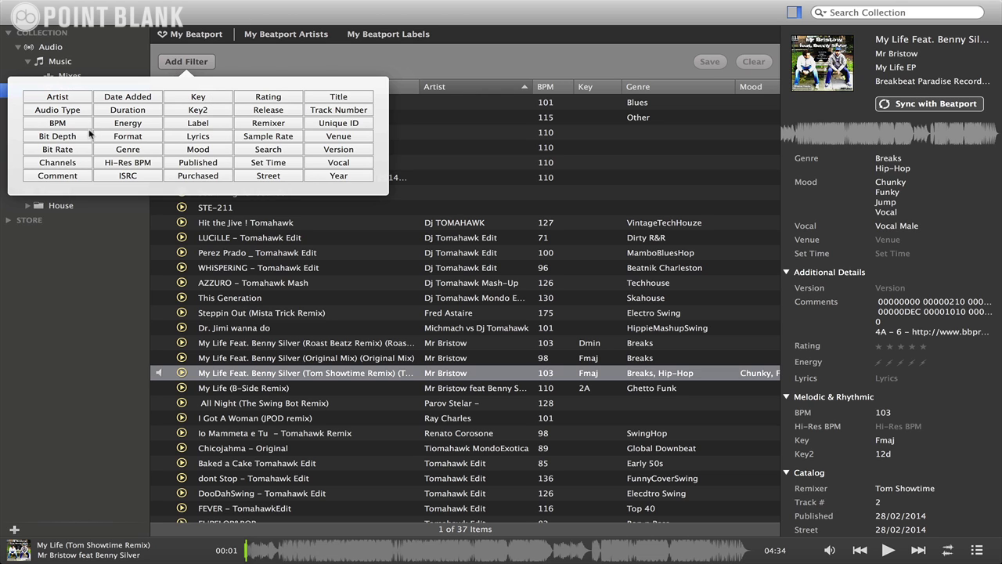
{"action": "left_click", "coordinate": [58, 123]}
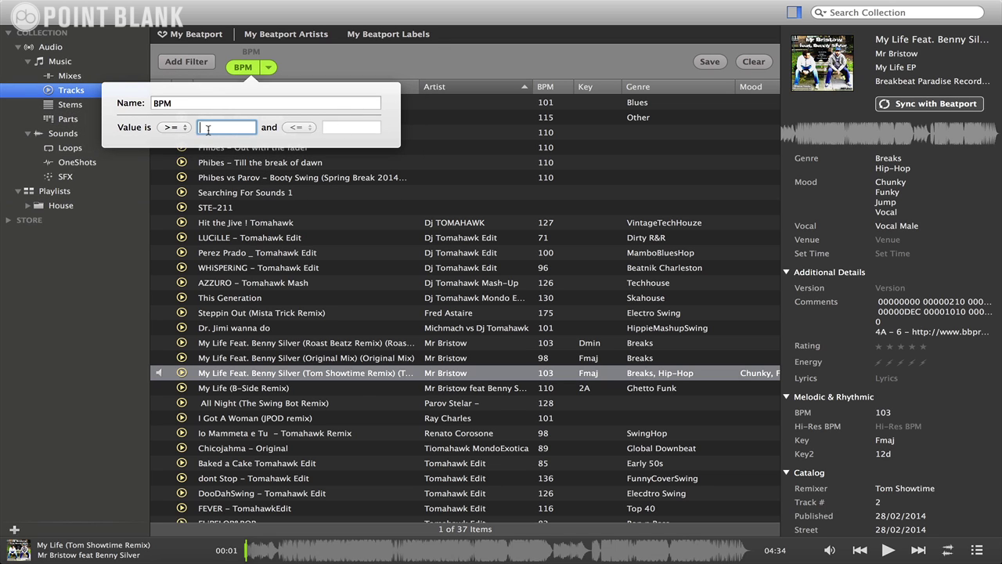
{"action": "type", "text": "110"}
{"action": "key", "text": "Return"}
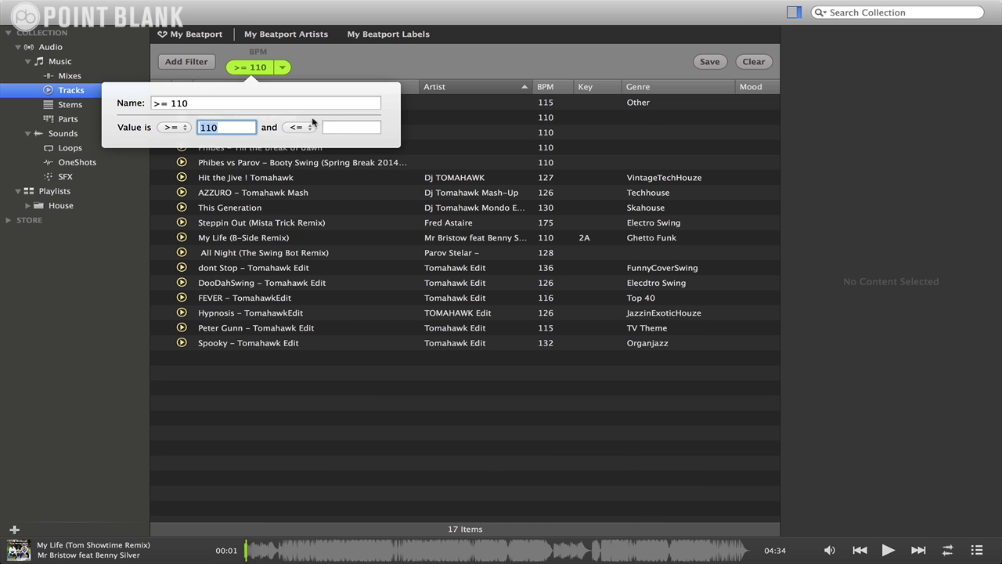
{"action": "left_click", "coordinate": [328, 128]}
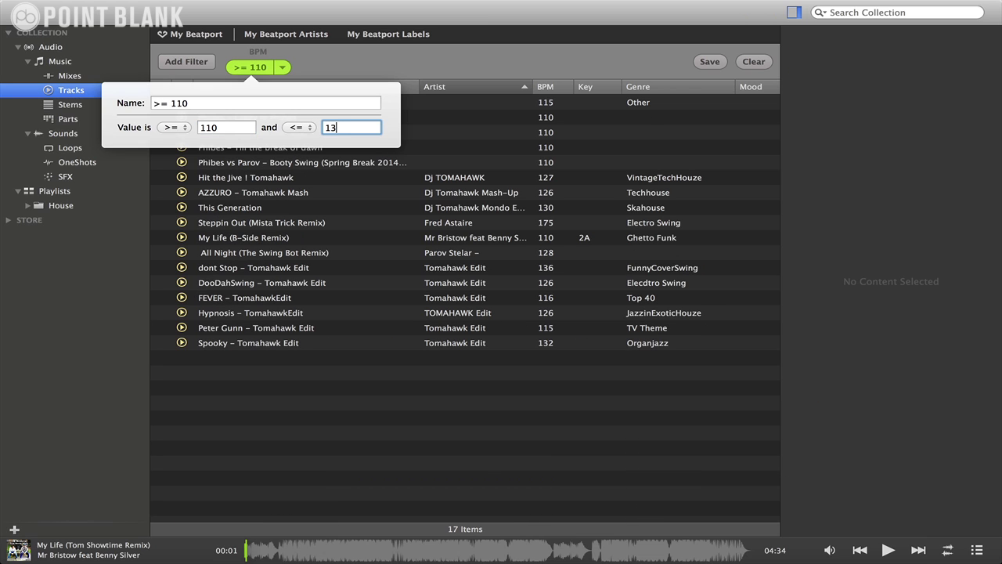
{"action": "key", "text": "Return"}
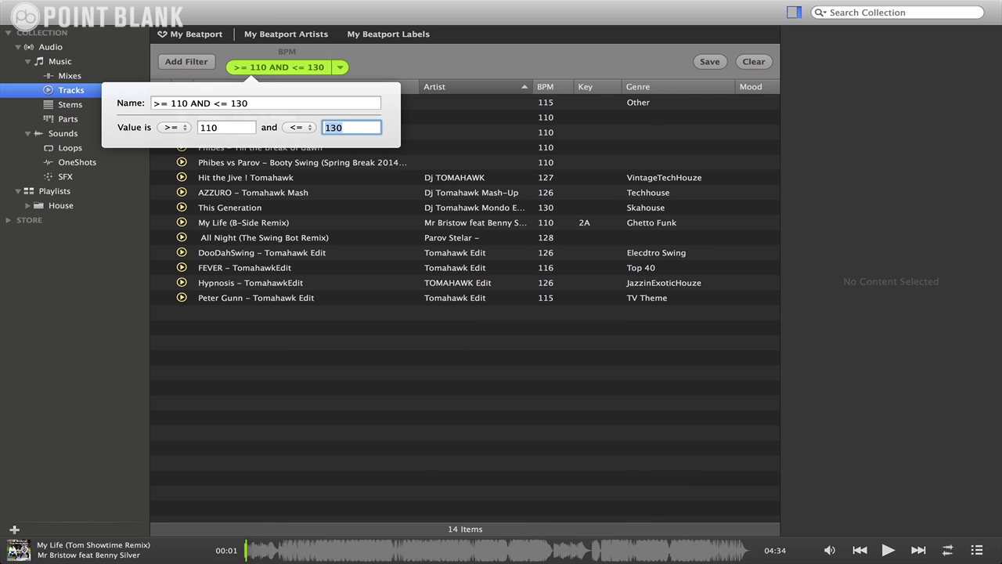
{"action": "left_click", "coordinate": [371, 224]}
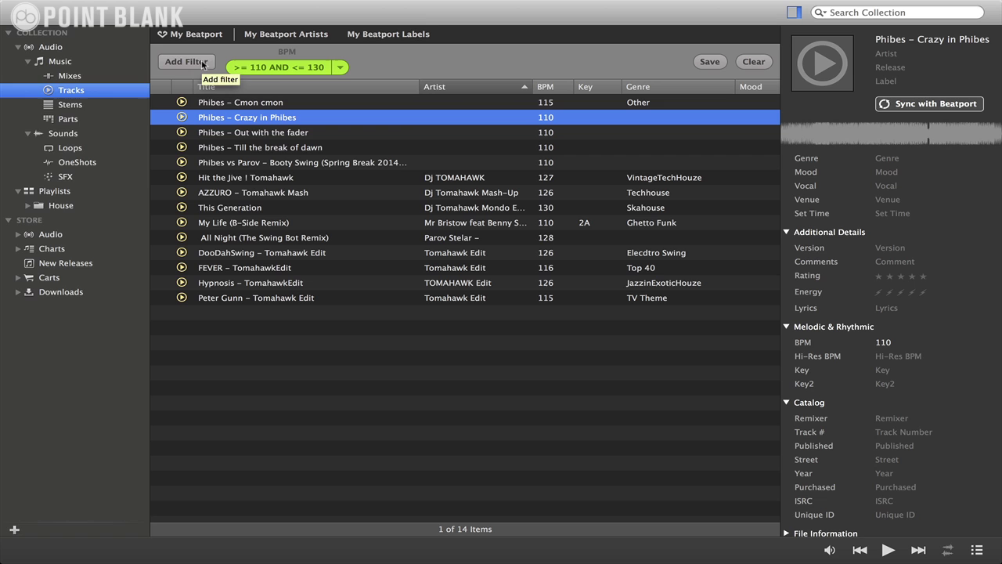
- Add a Key filter set to 12B alongside the BPM range, leaving 0 tracks
{"action": "left_click", "coordinate": [186, 61]}
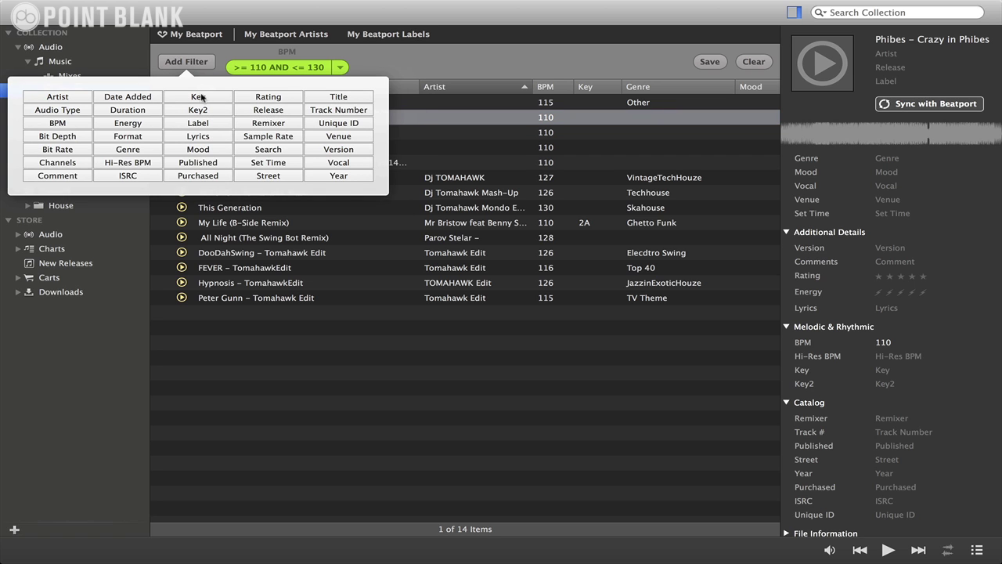
{"action": "left_click", "coordinate": [201, 97]}
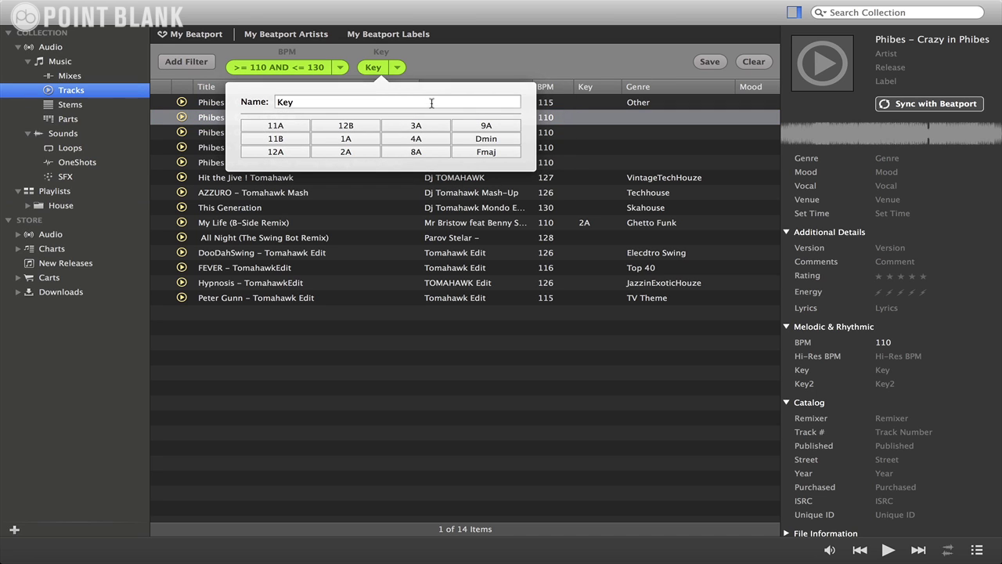
{"action": "left_click", "coordinate": [363, 128]}
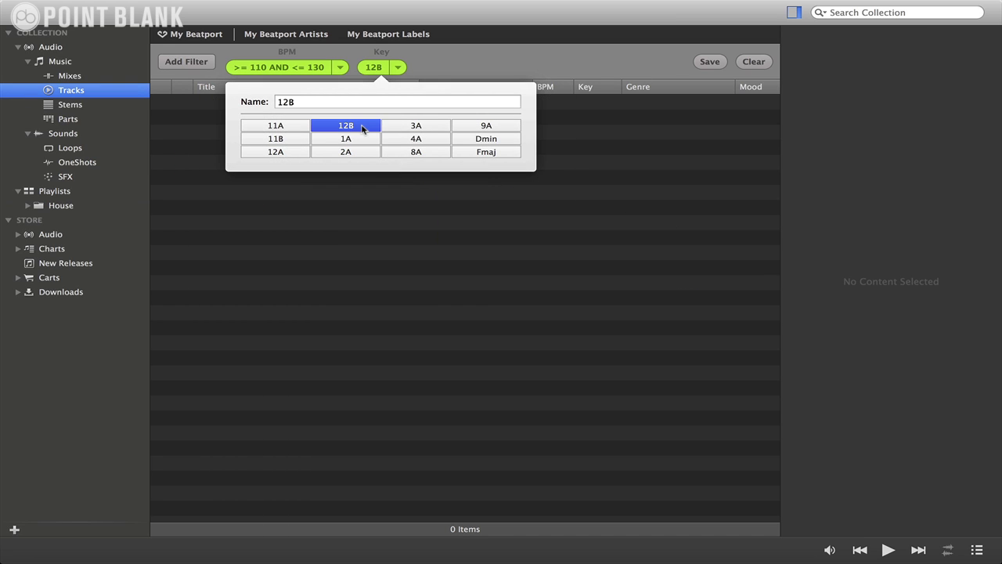
{"action": "left_click", "coordinate": [570, 156]}
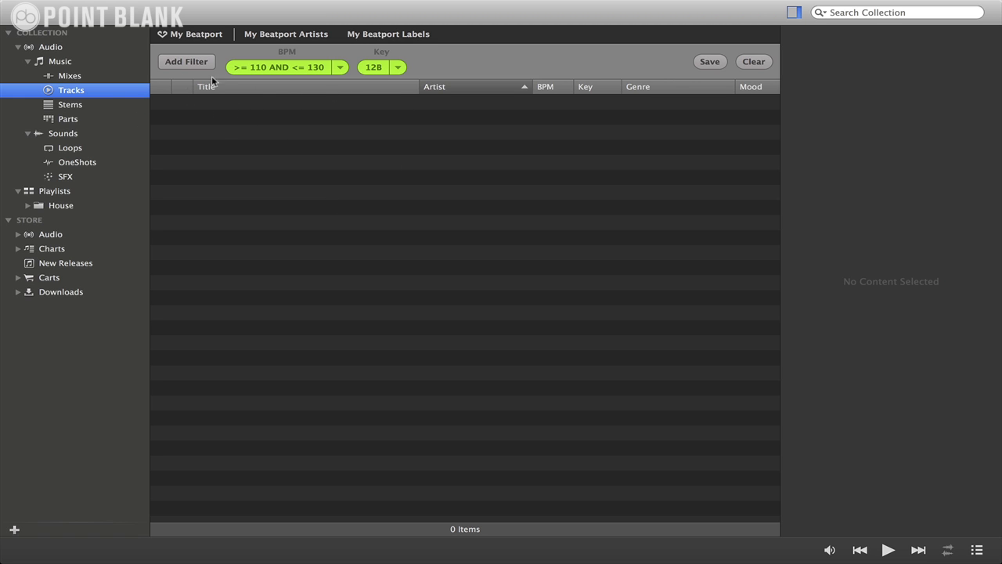
- Open and dismiss the Key filter options, then save the current filters as a preset
{"action": "left_click", "coordinate": [396, 72]}
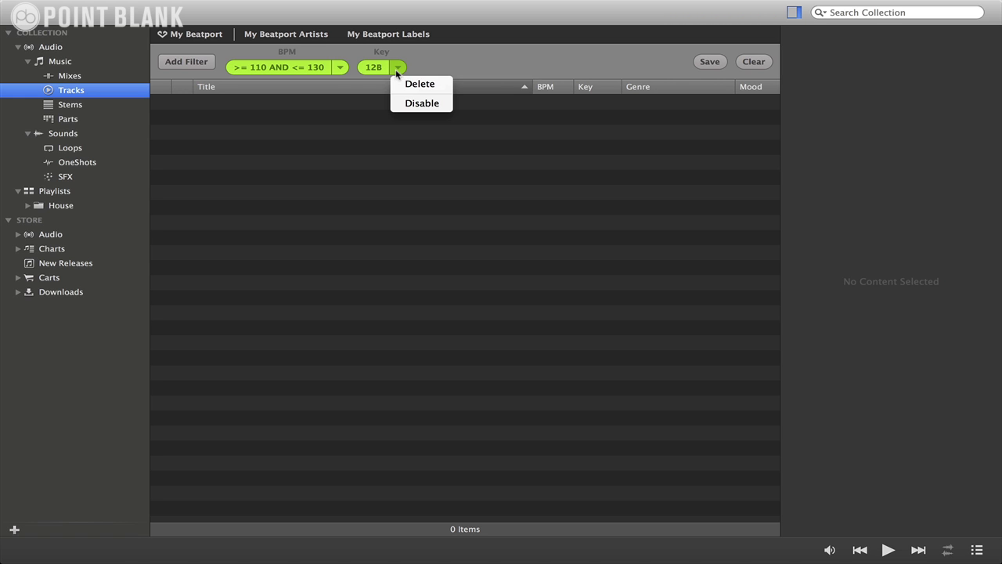
{"action": "left_click", "coordinate": [429, 62]}
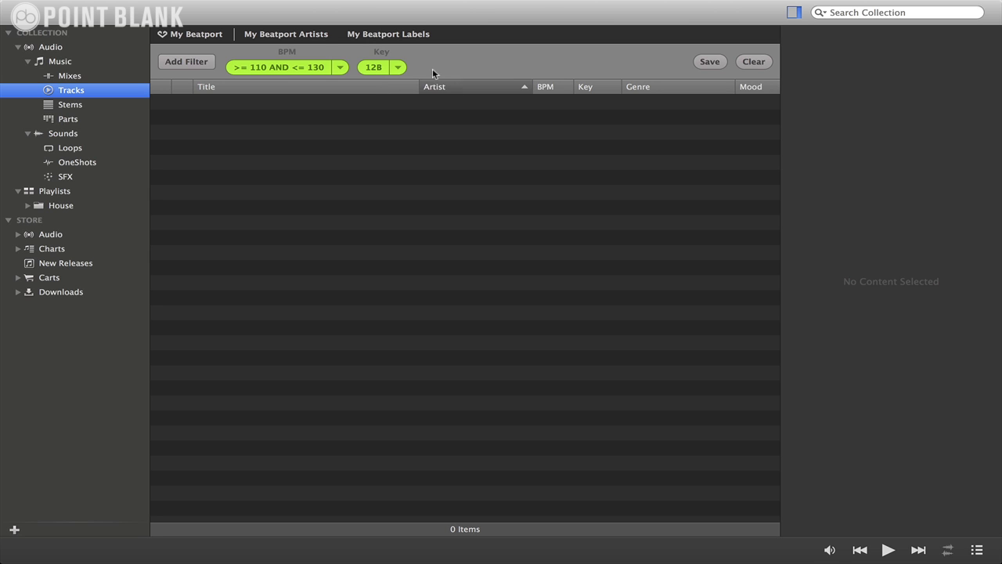
{"action": "left_click", "coordinate": [711, 62]}
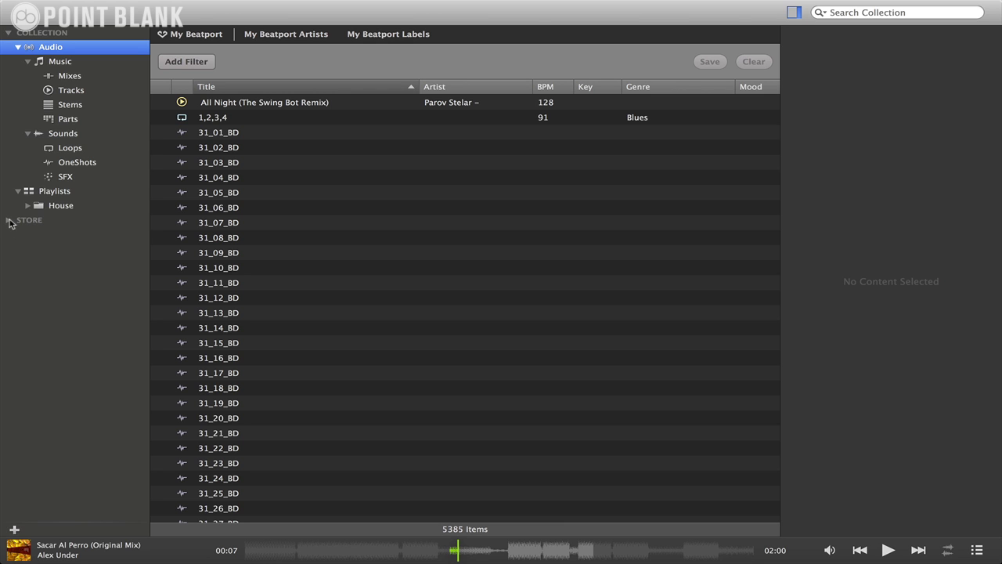
- Open the ACID WEAPON release from the store's New Releases
{"action": "left_click", "coordinate": [10, 220]}
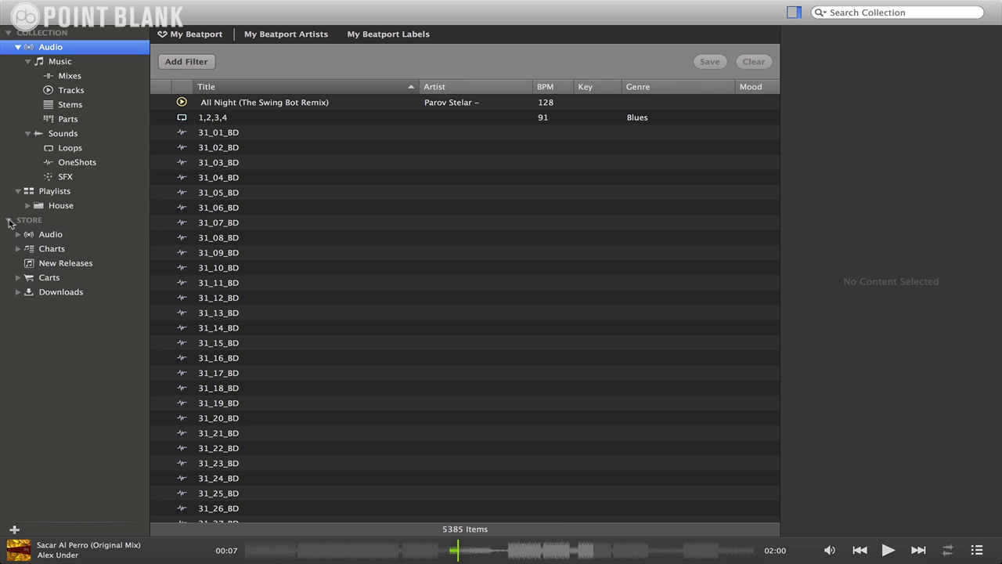
{"action": "left_click", "coordinate": [58, 264]}
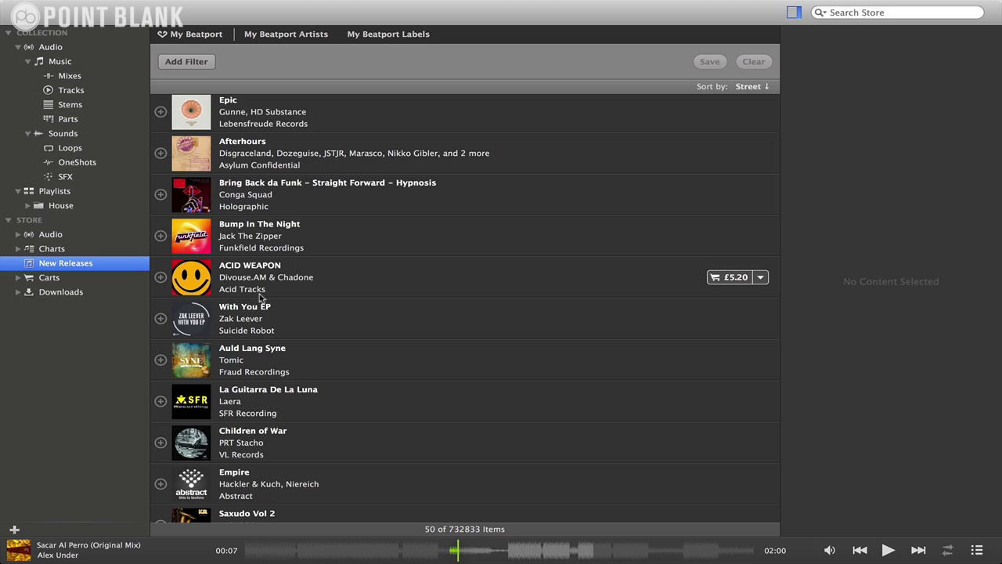
{"action": "left_click", "coordinate": [244, 268]}
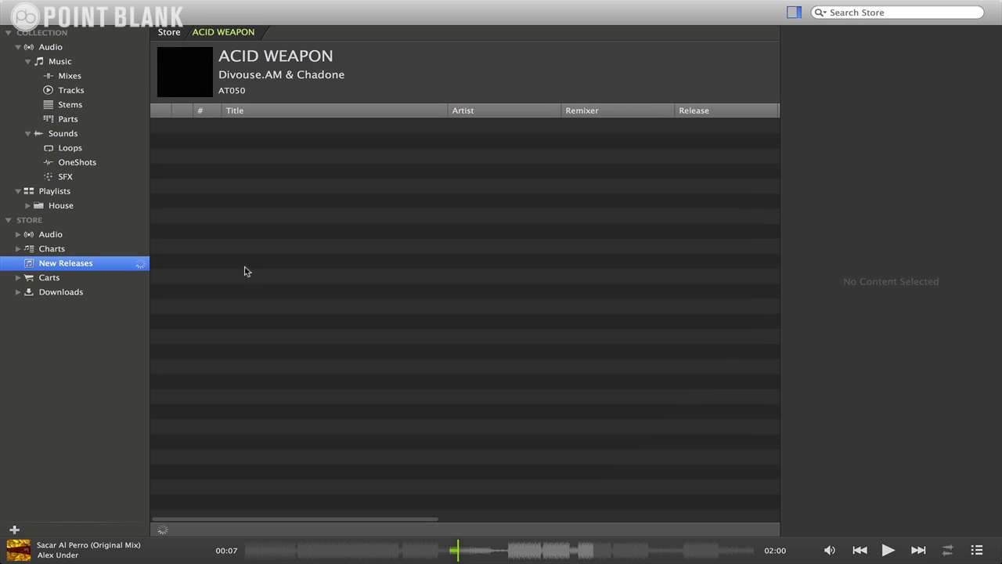
- Preview and stop Phantom of Acidcore, check the cart options, then select Razor 1.0
{"action": "double_click", "coordinate": [274, 127]}
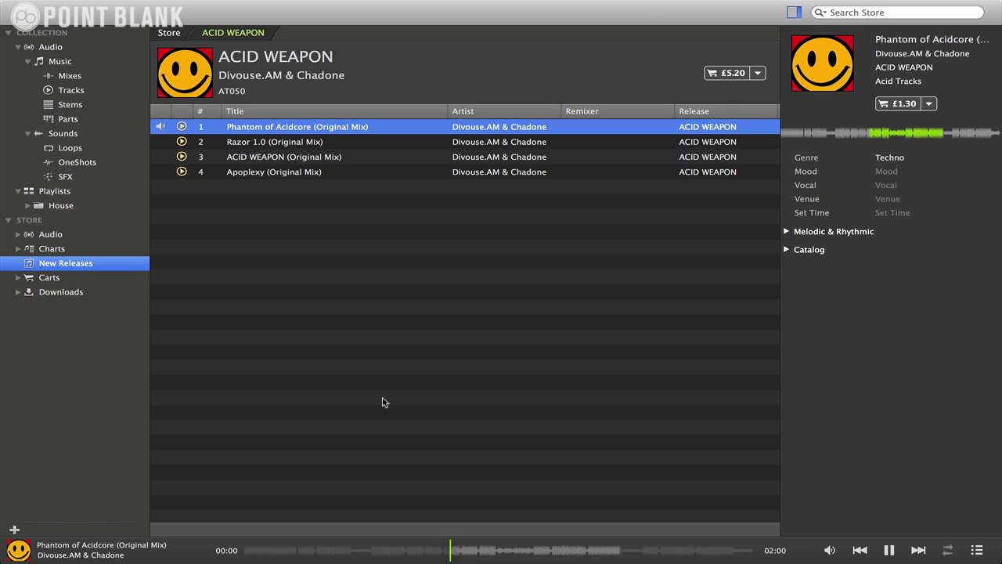
{"action": "left_click", "coordinate": [888, 549]}
{"action": "left_click", "coordinate": [758, 72]}
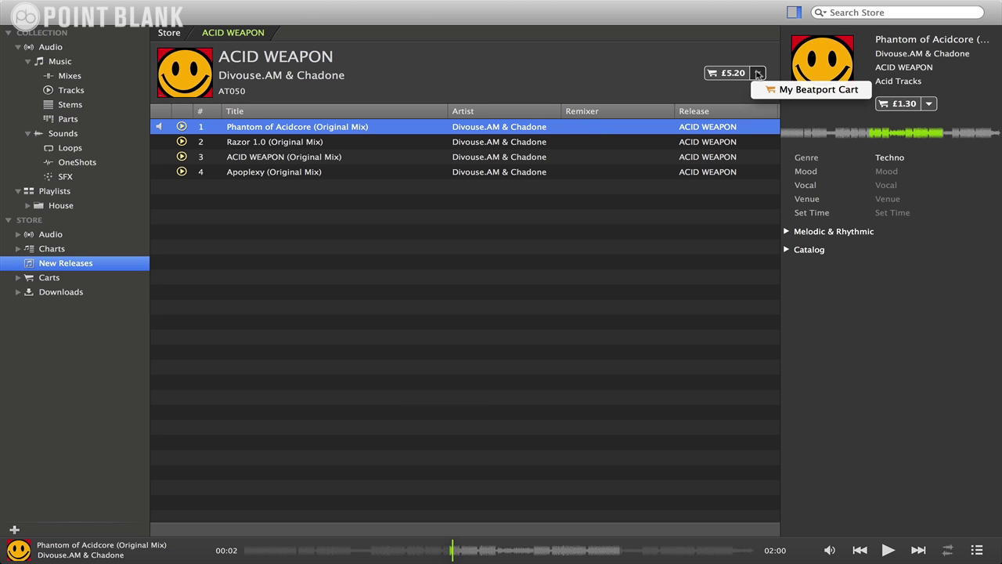
{"action": "left_click", "coordinate": [607, 76]}
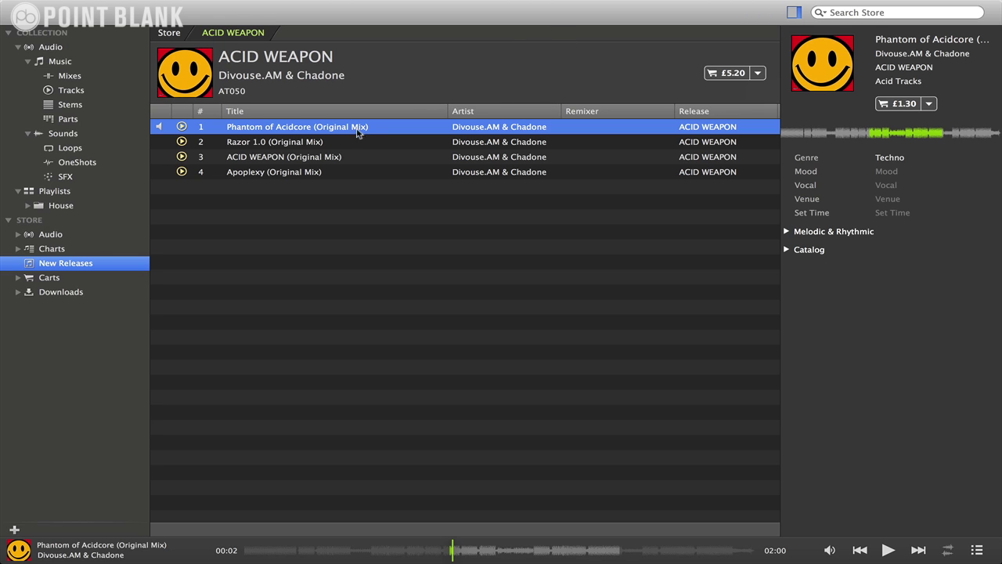
{"action": "left_click", "coordinate": [307, 147]}
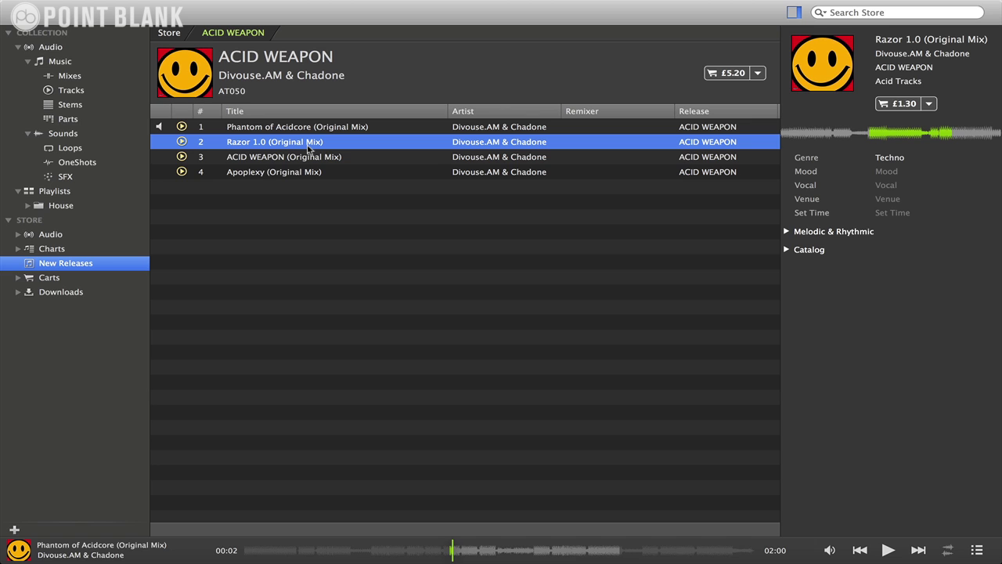
- Check the empty Carts, go back to New Releases, and expand Downloads
{"action": "left_click", "coordinate": [47, 284]}
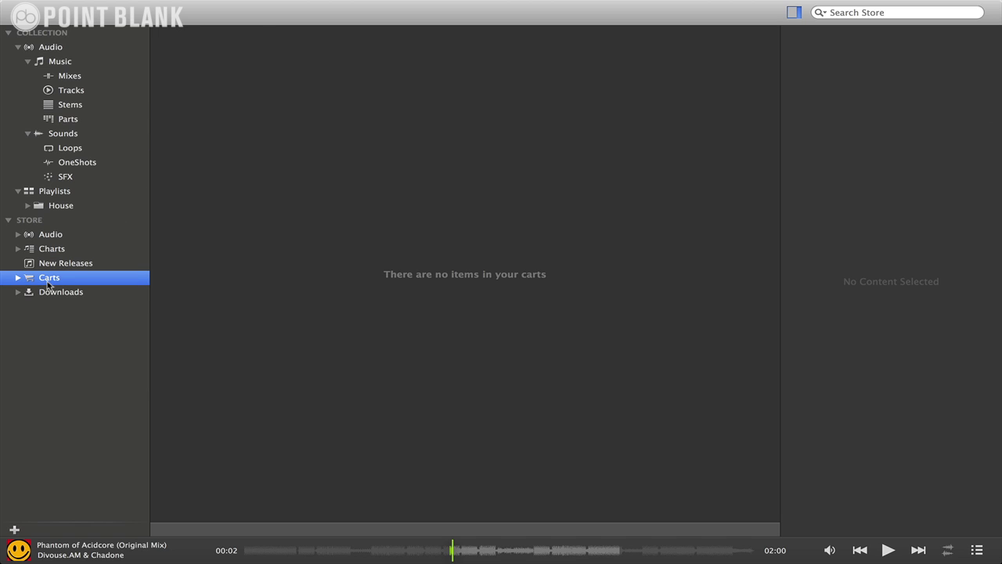
{"action": "left_click", "coordinate": [55, 264]}
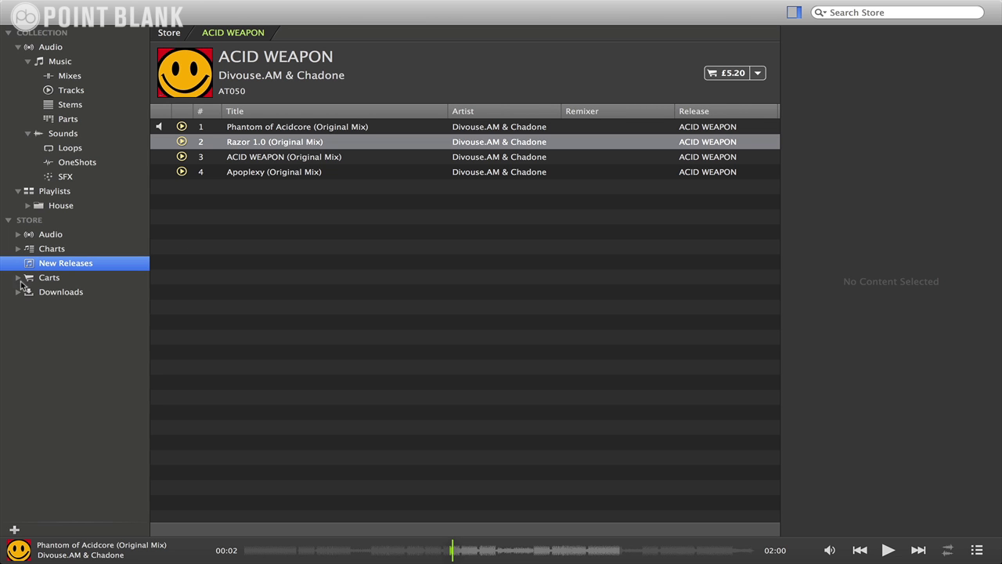
{"action": "left_click", "coordinate": [18, 292]}
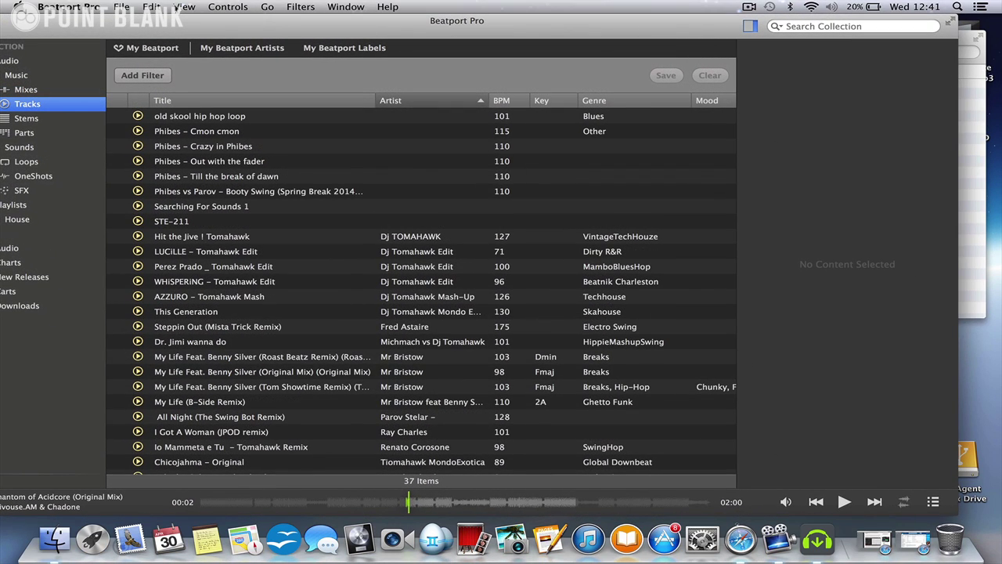
- Open Preferences on the Export tab and list the fields addable to the comments frame
{"action": "left_click", "coordinate": [69, 6]}
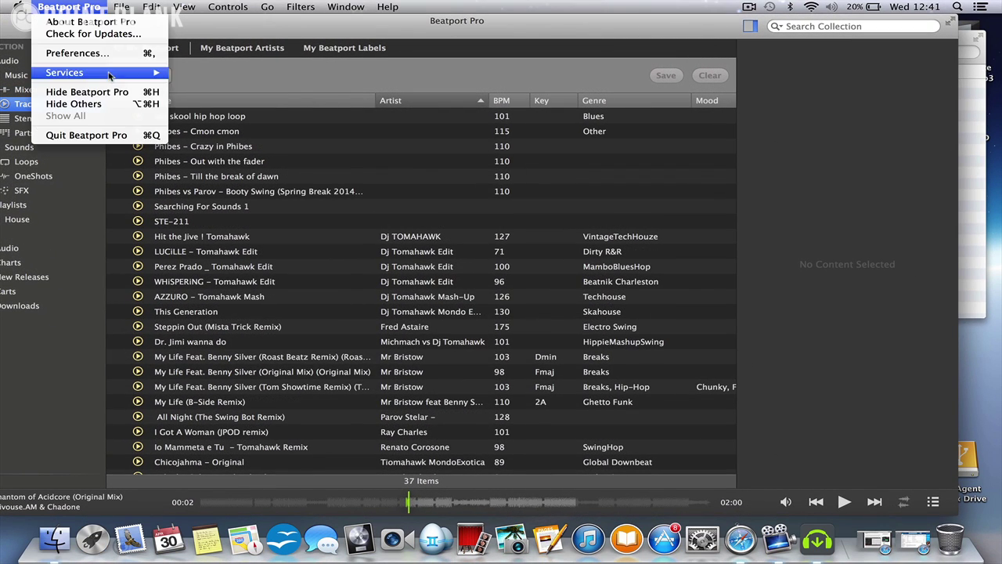
{"action": "left_click", "coordinate": [108, 54]}
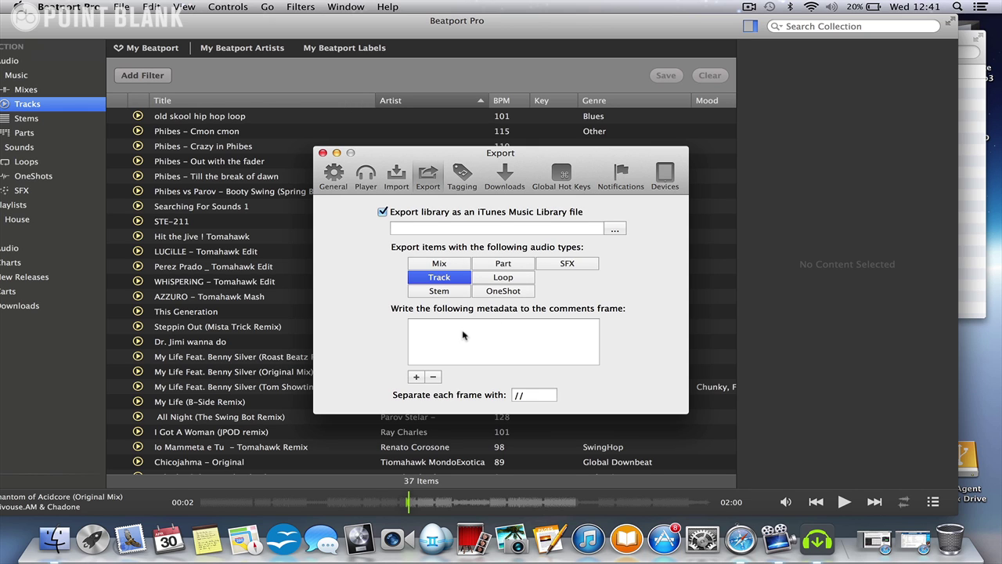
{"action": "left_click", "coordinate": [418, 377]}
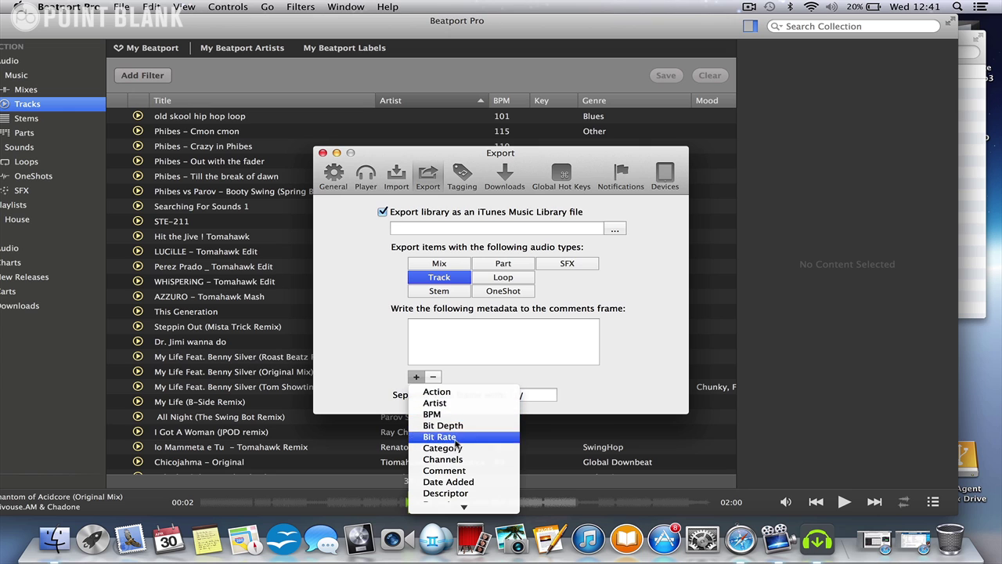
- Add Comment and Key to the comments-frame metadata, then open the library file's save location
{"action": "left_click", "coordinate": [444, 470]}
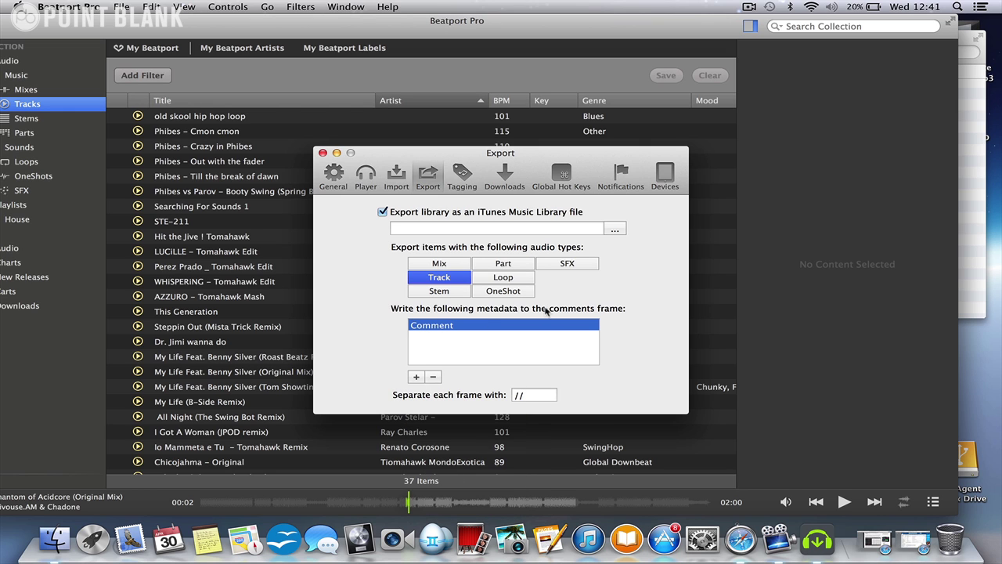
{"action": "left_click", "coordinate": [416, 376]}
{"action": "scroll", "coordinate": [449, 435], "scroll_direction": "down", "scroll_amount": 10}
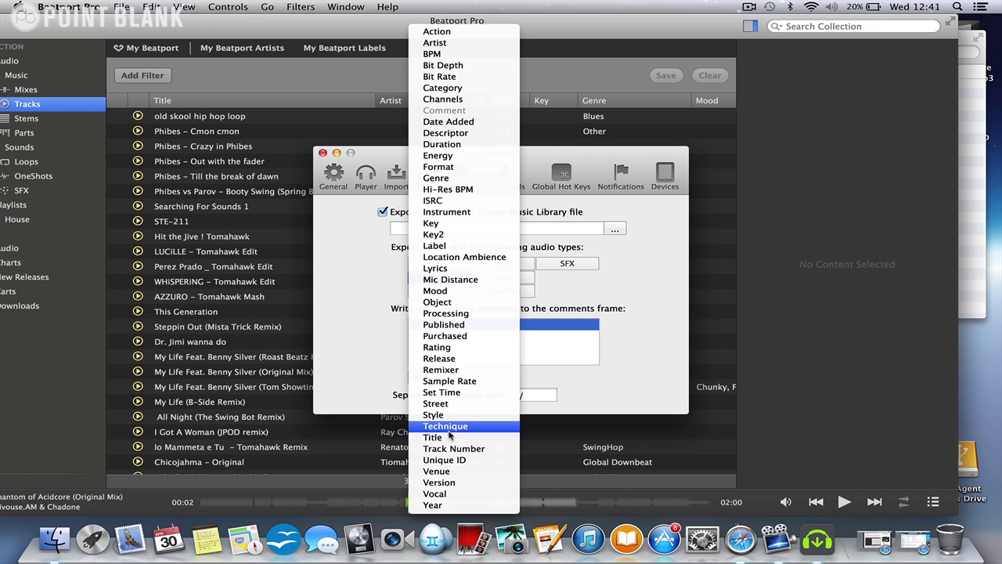
{"action": "left_click", "coordinate": [435, 223]}
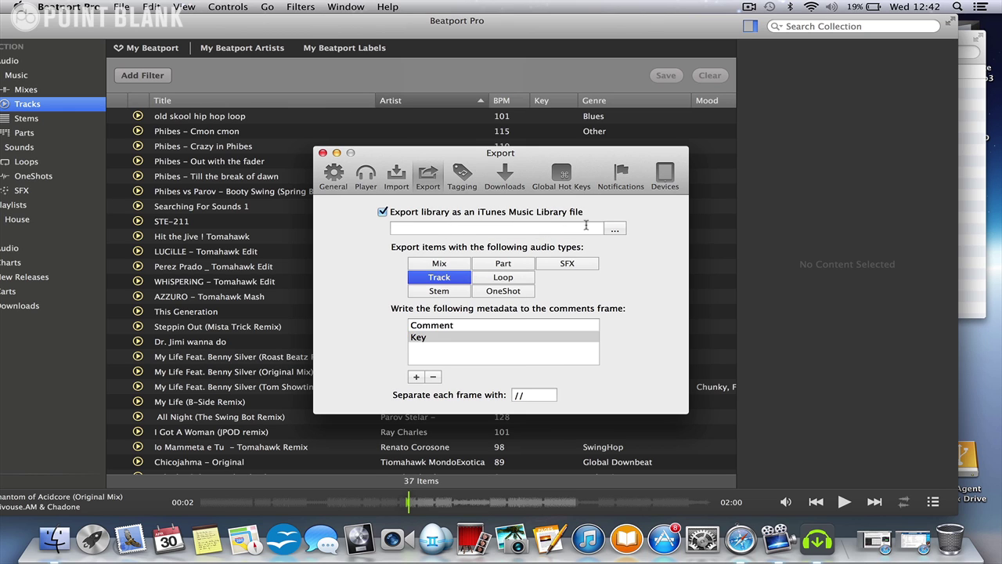
{"action": "left_click", "coordinate": [615, 228]}
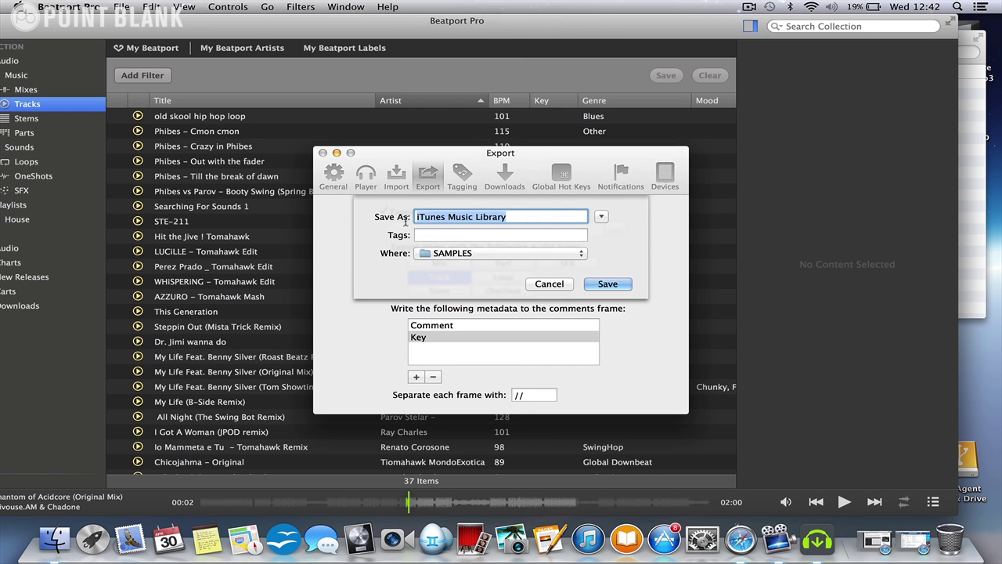
- Cancel the Save As sheet without choosing a location for the iTunes library file
{"action": "left_click", "coordinate": [562, 286]}
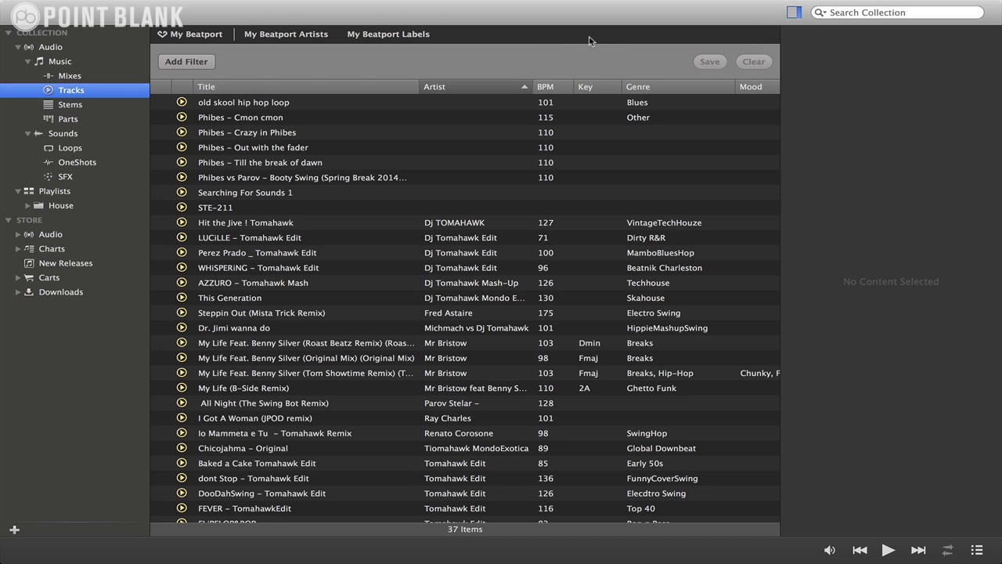
- Run Sync with Beatport on Phibes – Out with the fader, then cancel the update
{"action": "left_click", "coordinate": [275, 147]}
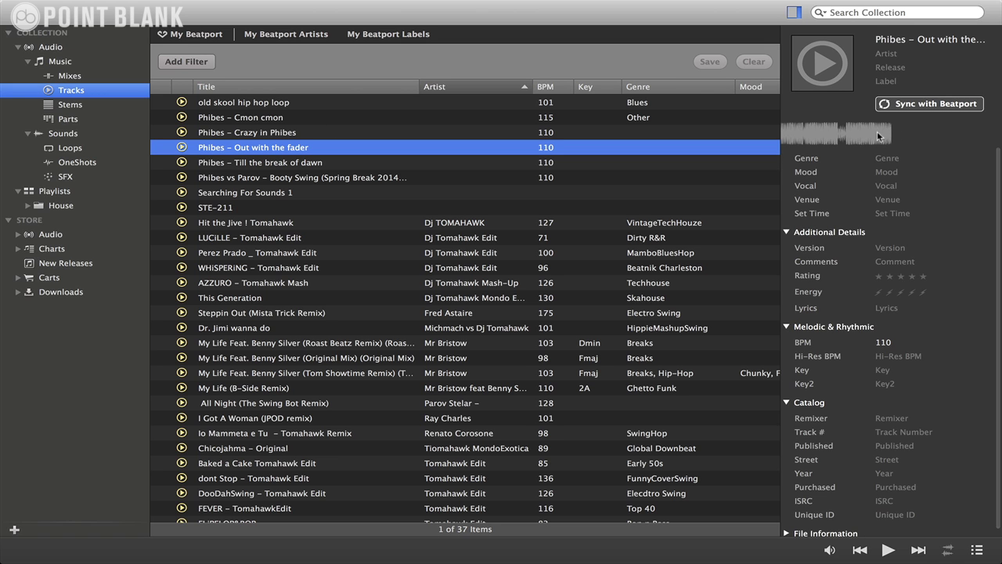
{"action": "left_click", "coordinate": [918, 105]}
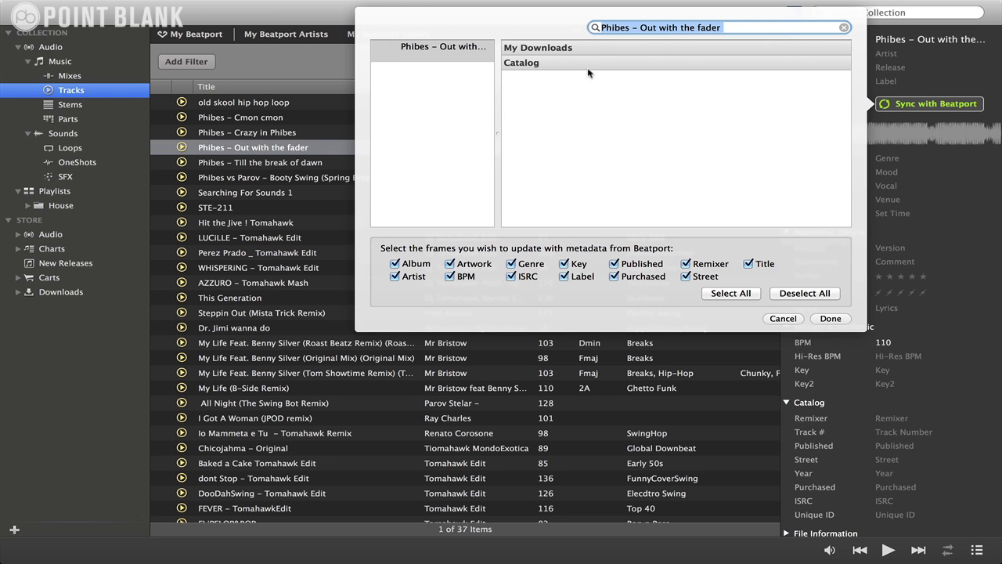
{"action": "left_click", "coordinate": [782, 320]}
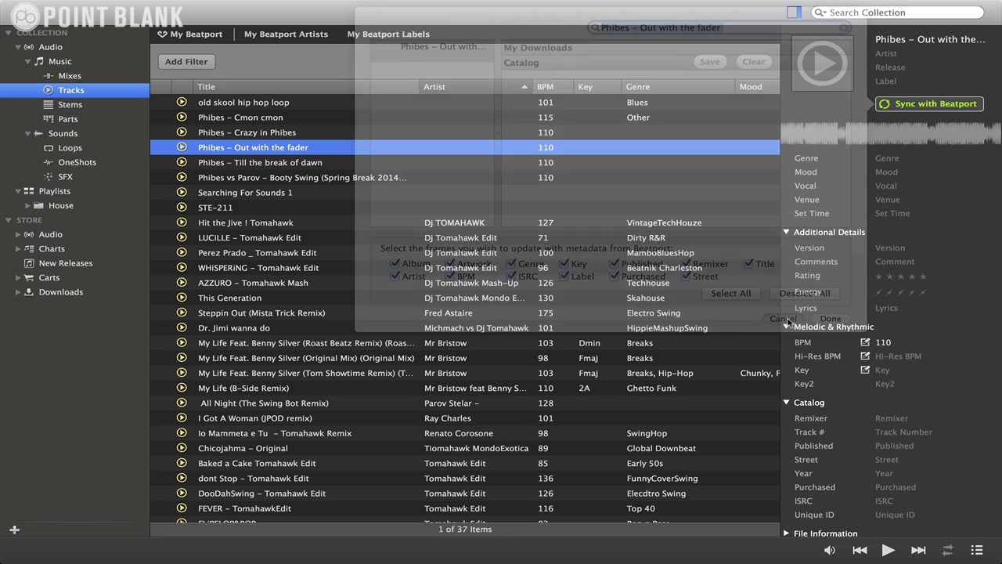